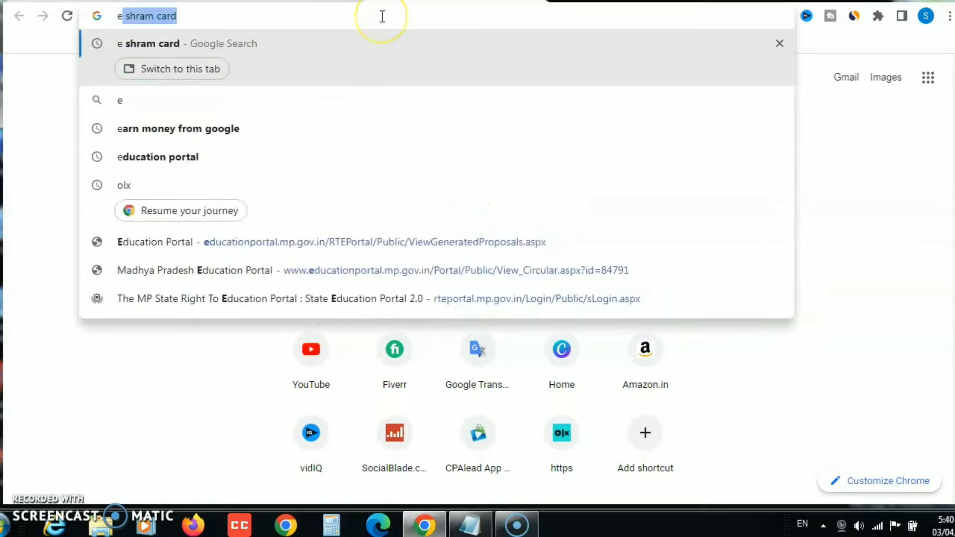
# Search for 'e shram card' and open the official e-SHRAM home page at eshram.gov.in.
pyautogui.press('Return')
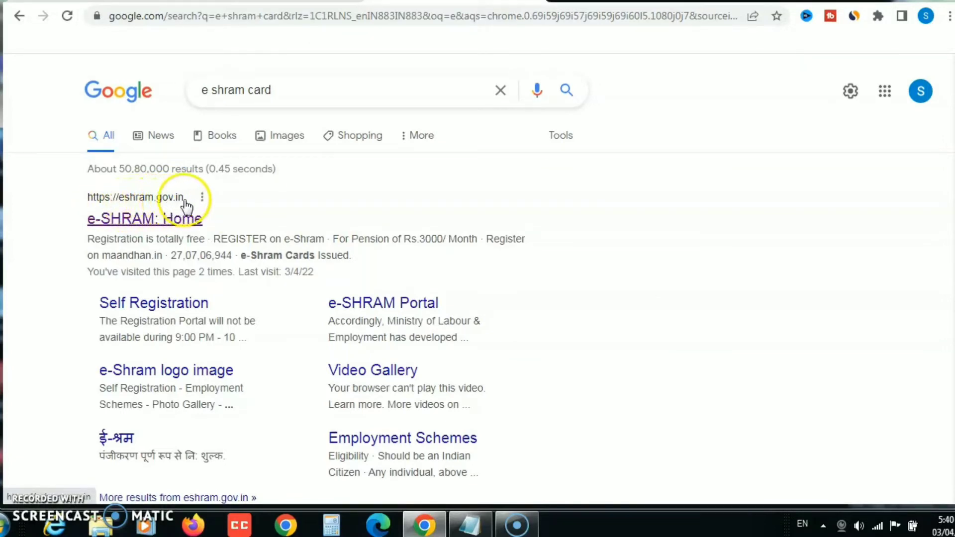
pyautogui.click(143, 226)
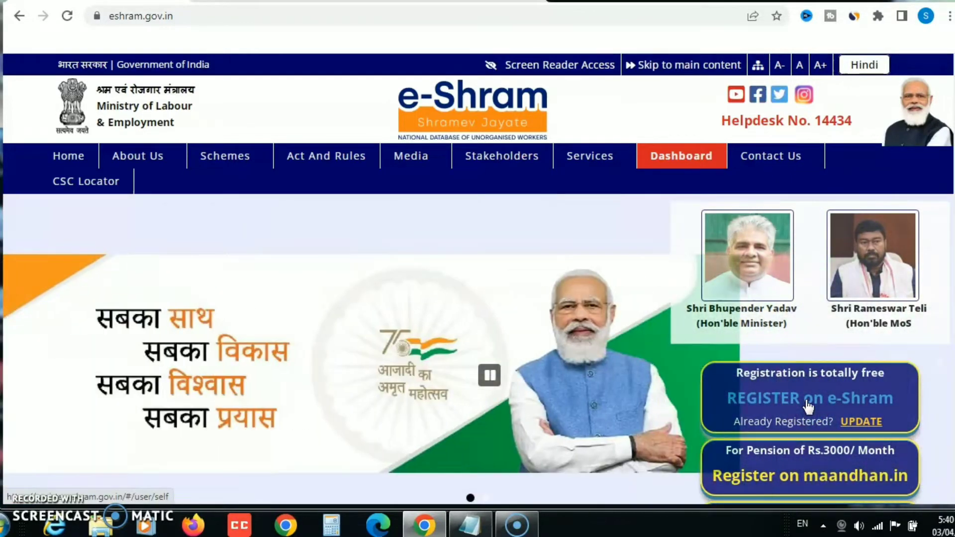
pyautogui.click(766, 432)
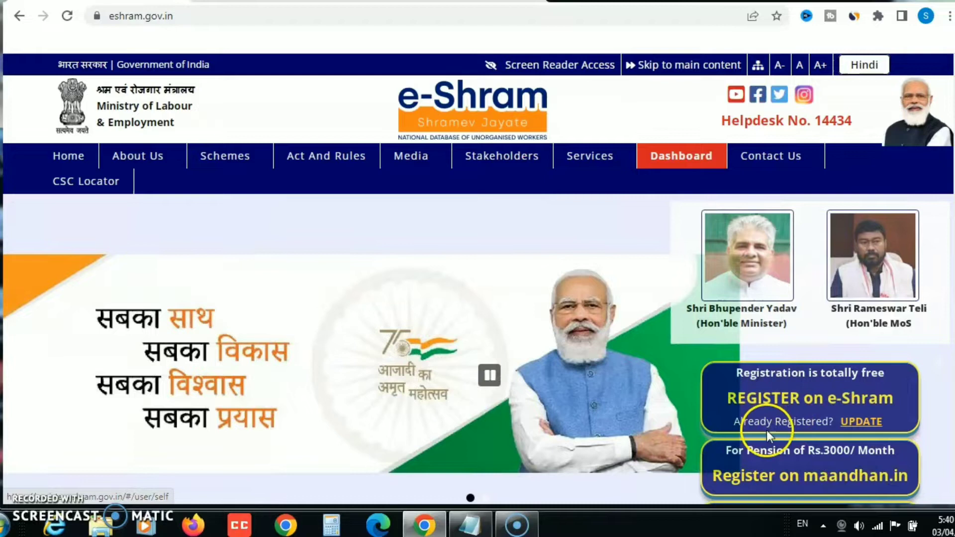
pyautogui.click(864, 423)
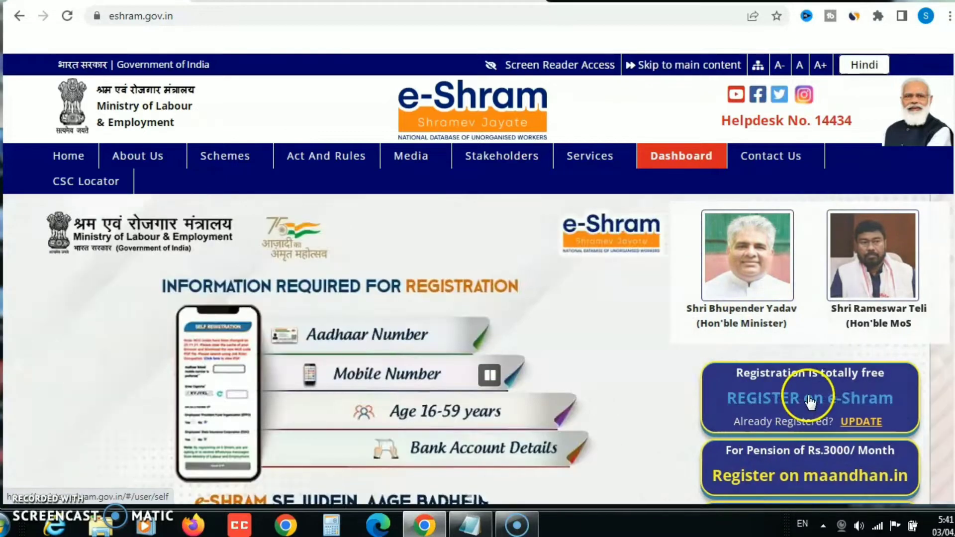
# Start a new self-registration and review the requirements: Aadhaar-linked mobile, bank account, age 16-59.
pyautogui.click(809, 398)
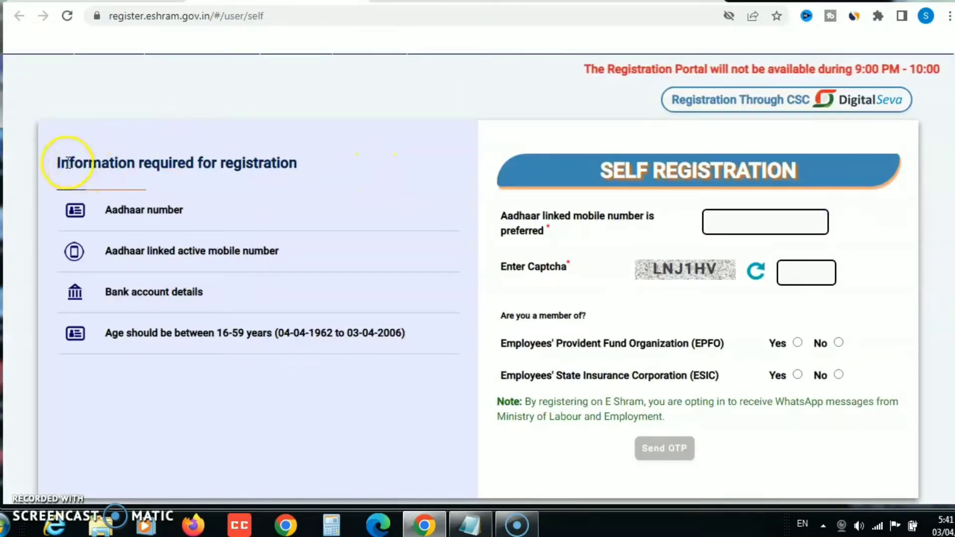
pyautogui.moveTo(70, 163); pyautogui.dragTo(141, 165)
pyautogui.click(301, 165)
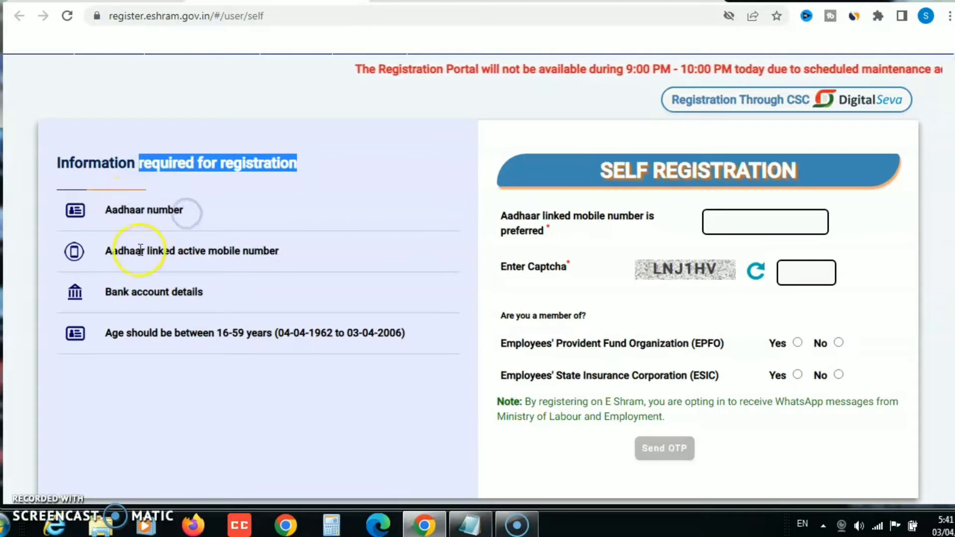
pyautogui.moveTo(112, 250); pyautogui.dragTo(294, 256)
pyautogui.click(113, 307)
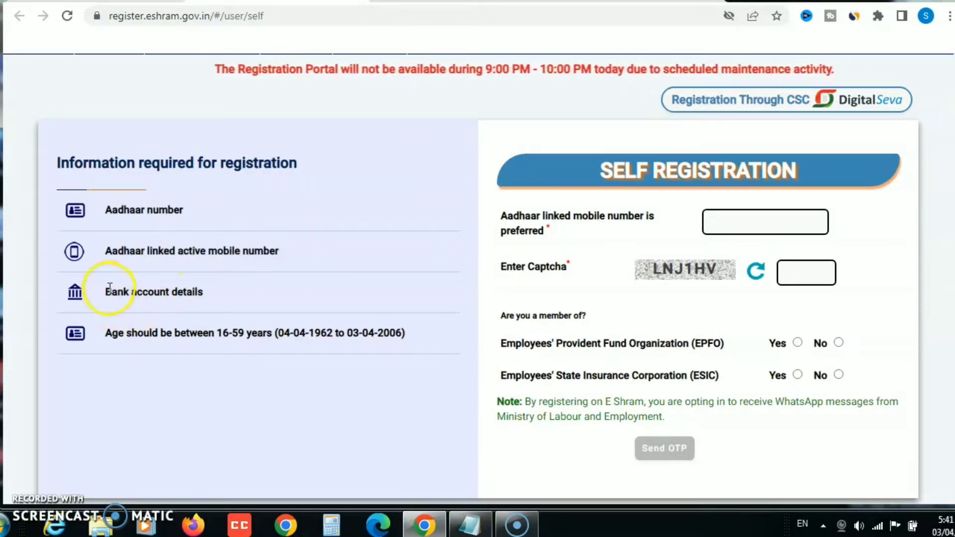
pyautogui.moveTo(107, 291); pyautogui.dragTo(200, 298)
pyautogui.click(208, 298)
pyautogui.click(117, 336)
pyautogui.moveTo(117, 336); pyautogui.dragTo(279, 336)
pyautogui.click(279, 337)
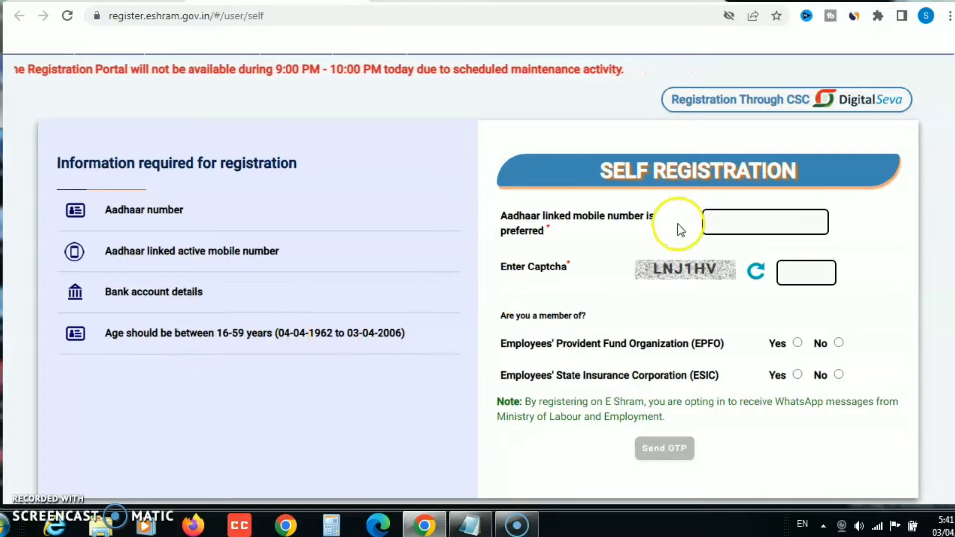
# Enter the Aadhaar-linked mobile number and answer EPFO and ESIC membership to clear the ineligibility warning.
pyautogui.moveTo(499, 216); pyautogui.dragTo(588, 234)
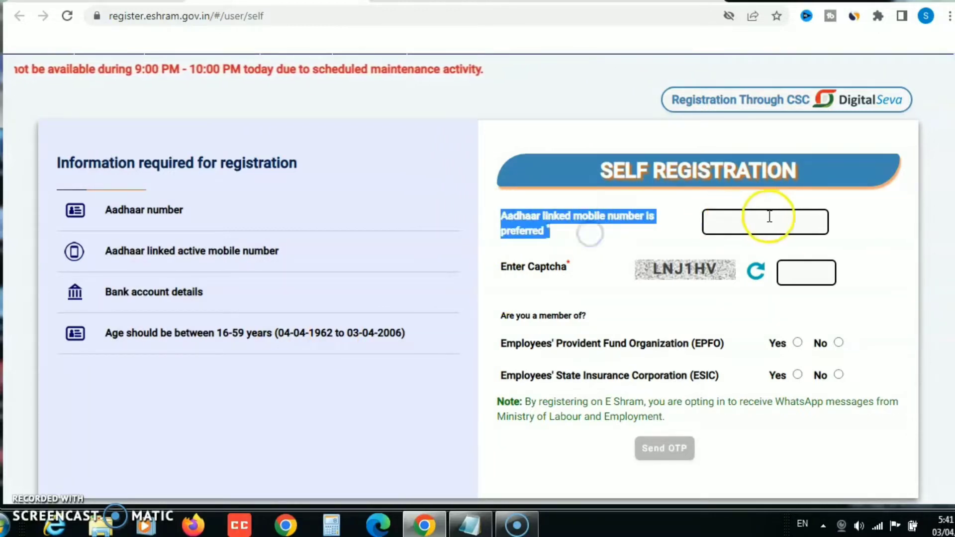
pyautogui.click(747, 220)
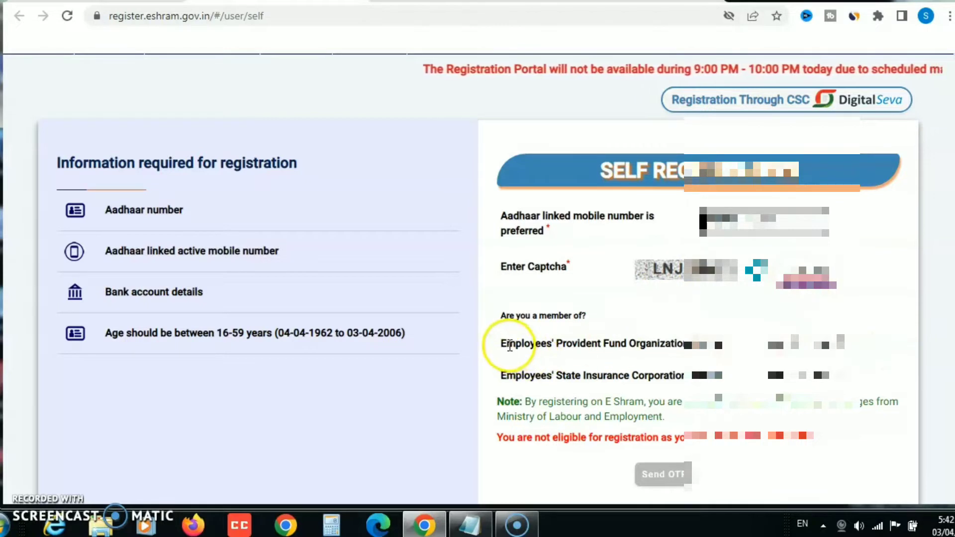
pyautogui.moveTo(505, 342); pyautogui.dragTo(679, 348)
pyautogui.click(703, 339)
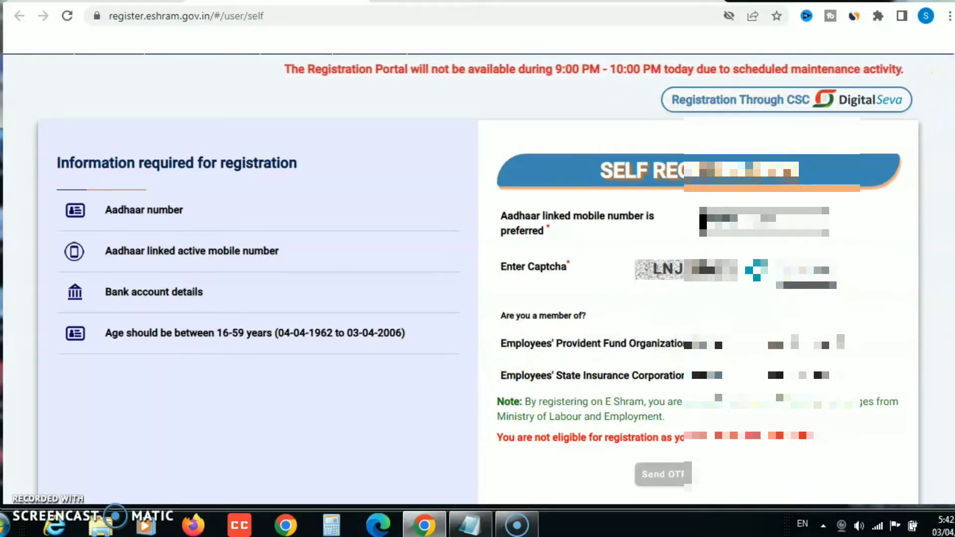
pyautogui.moveTo(514, 315); pyautogui.dragTo(568, 316)
pyautogui.click(569, 317)
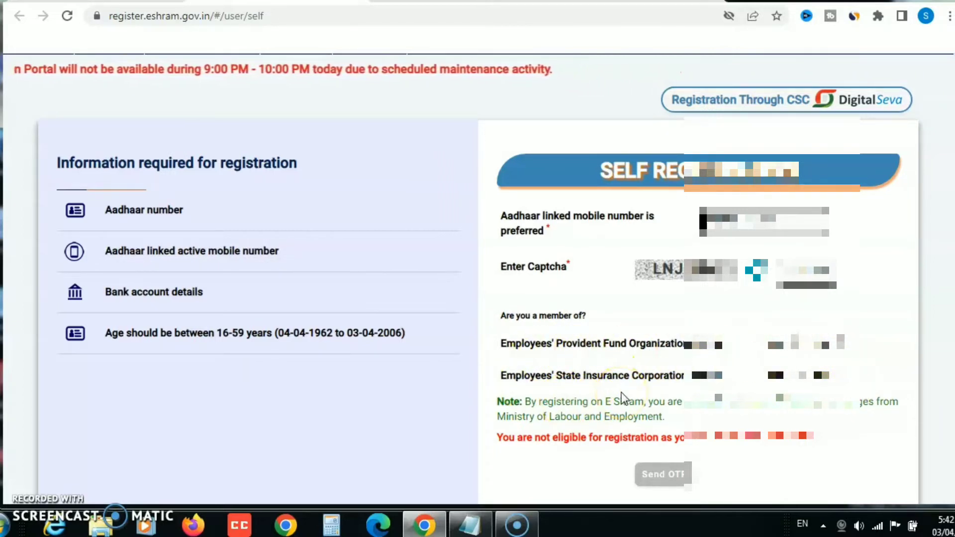
pyautogui.moveTo(503, 439); pyautogui.dragTo(818, 438)
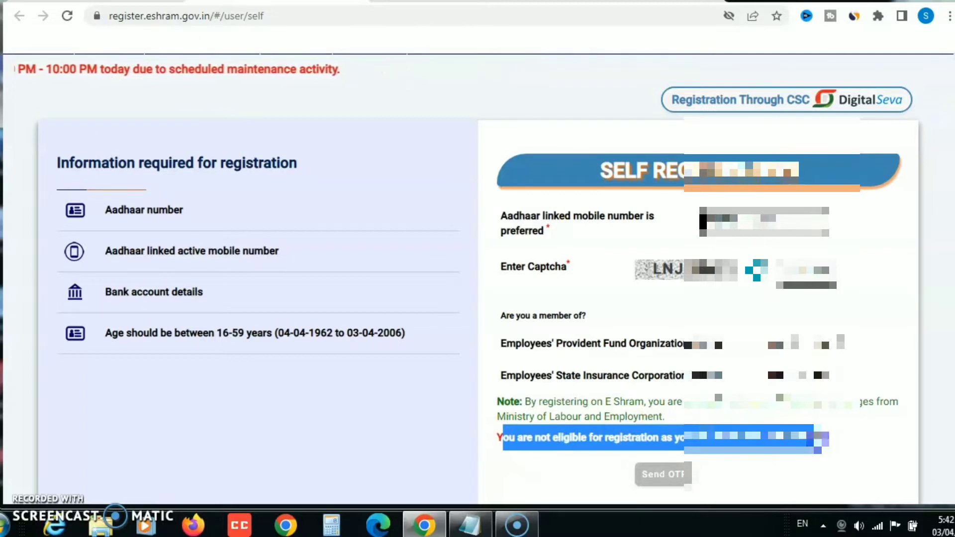
pyautogui.click(818, 438)
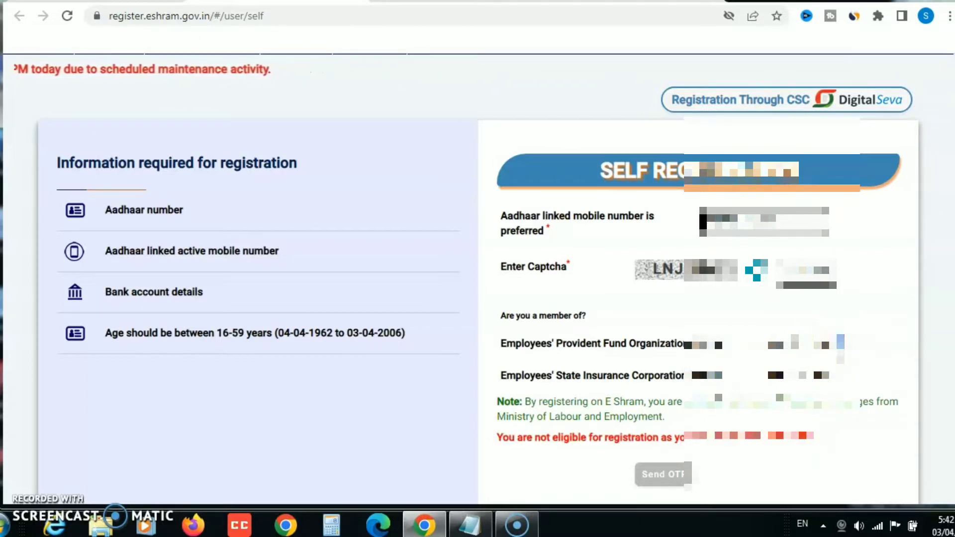
pyautogui.click(841, 374)
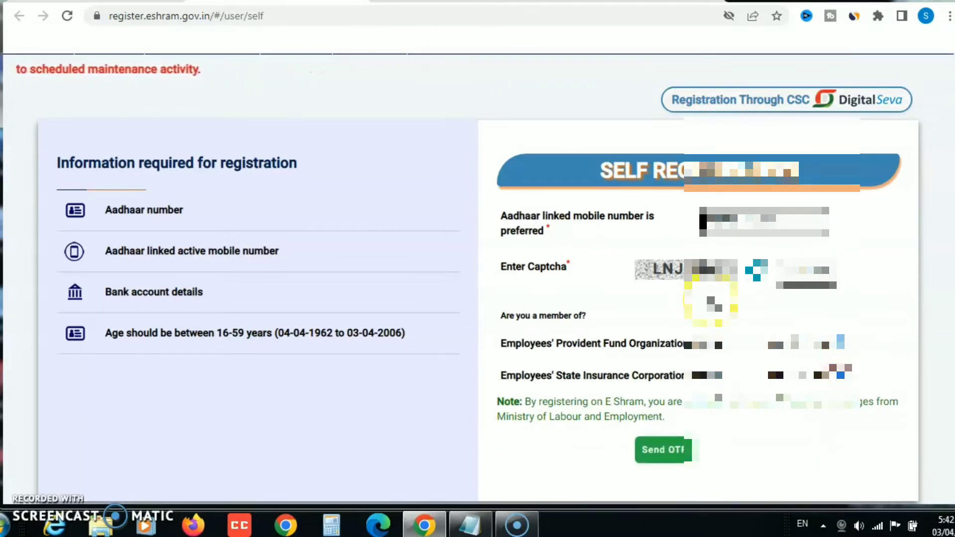
pyautogui.scroll(-1, 478, 274)
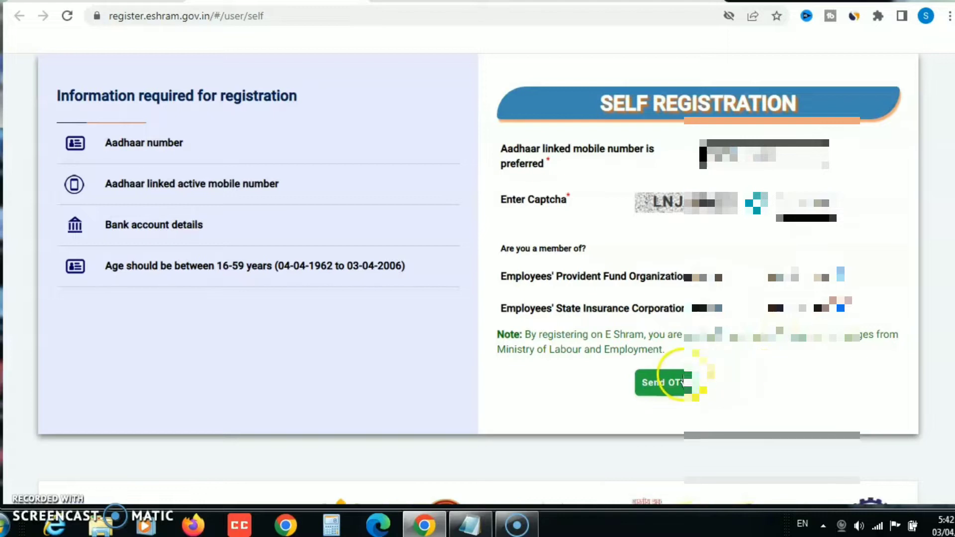
# Request an OTP for the mobile number, then enter and submit it.
pyautogui.click(664, 390)
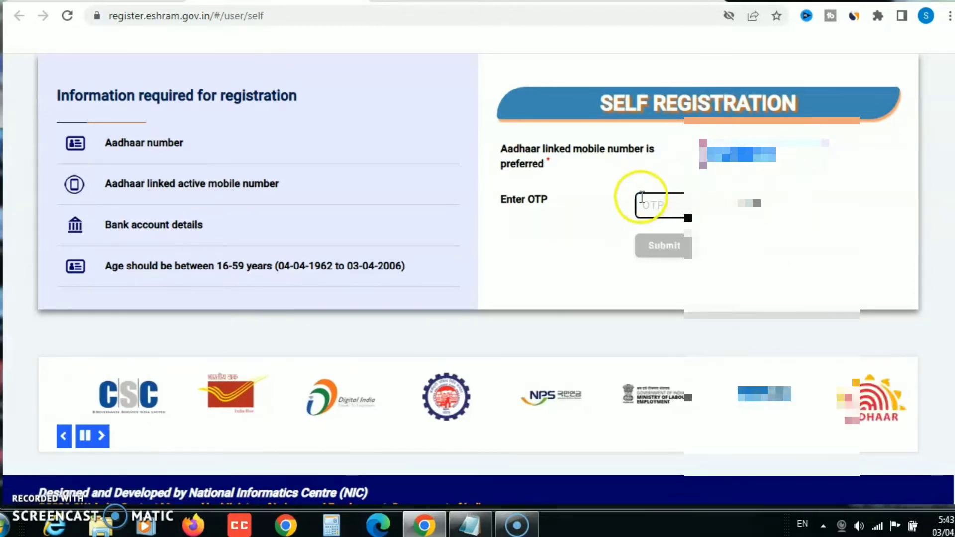
pyautogui.click(666, 208)
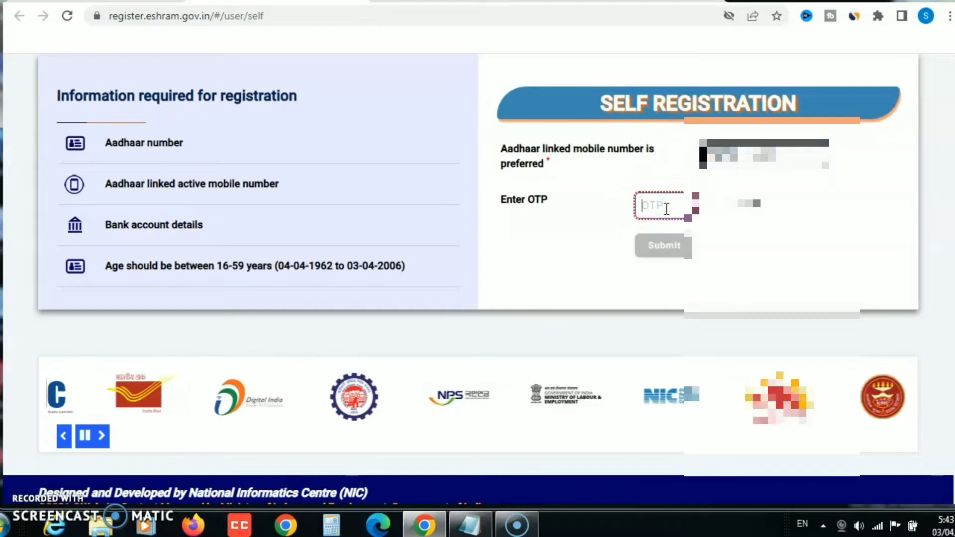
pyautogui.click(664, 247)
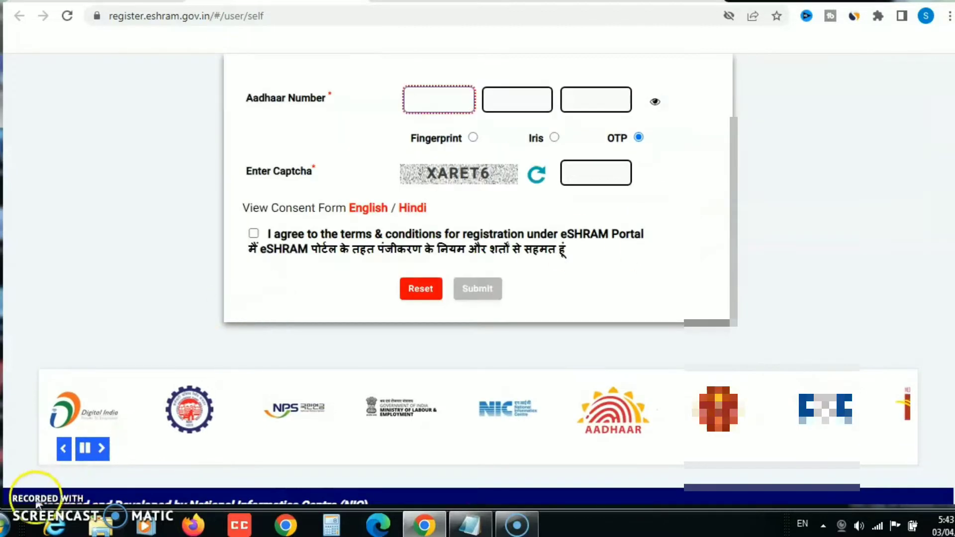
# Accept the terms, submit the Aadhaar details, and validate the received Aadhaar OTP.
pyautogui.scroll(2, 571, 213)
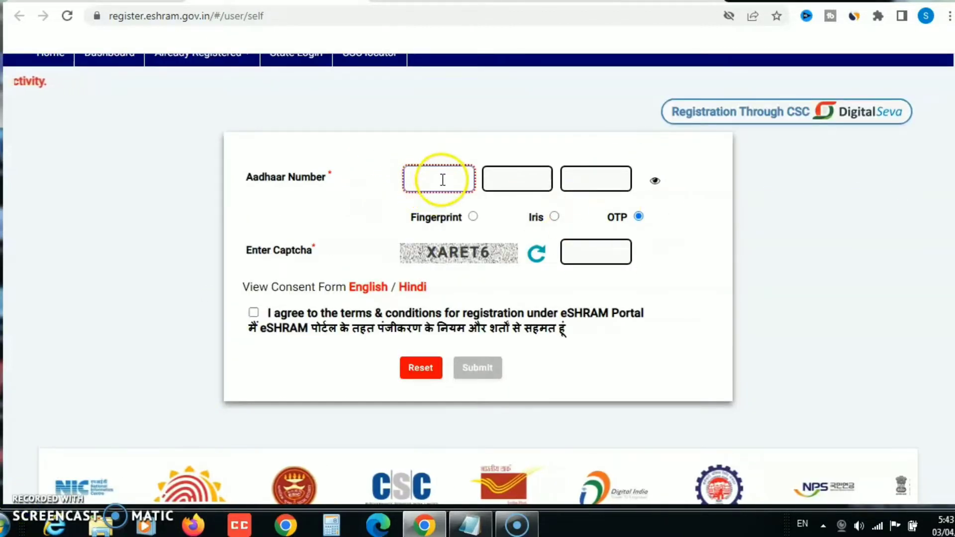
pyautogui.moveTo(248, 182); pyautogui.dragTo(356, 186)
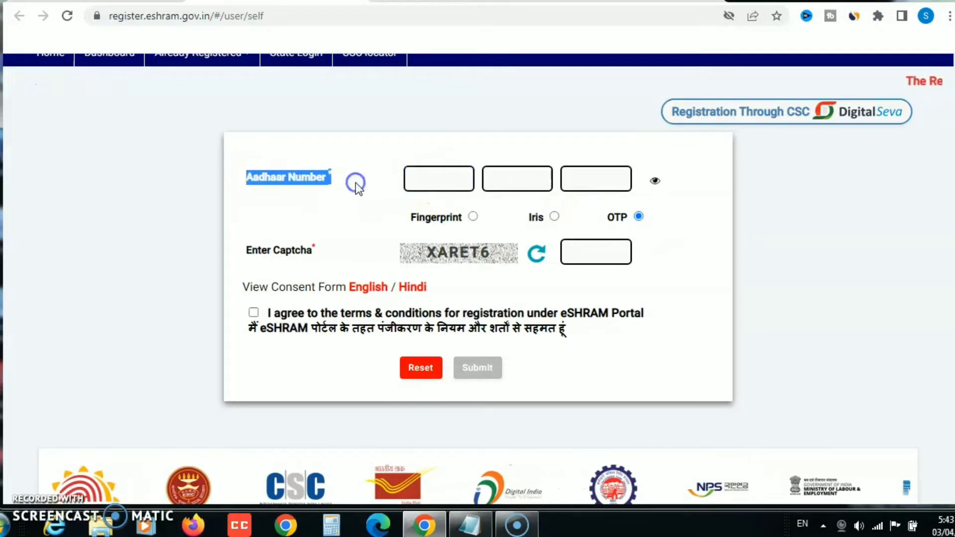
pyautogui.click(254, 312)
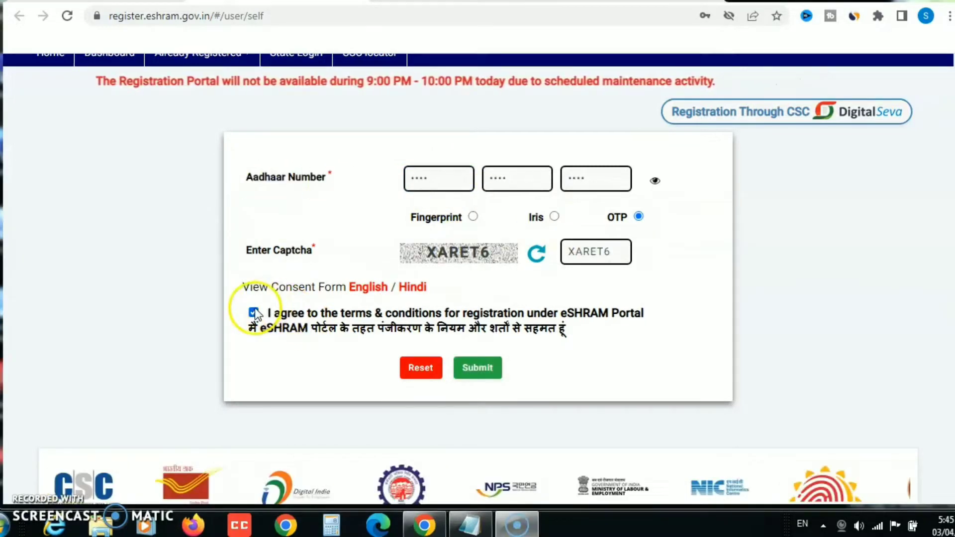
pyautogui.click(479, 367)
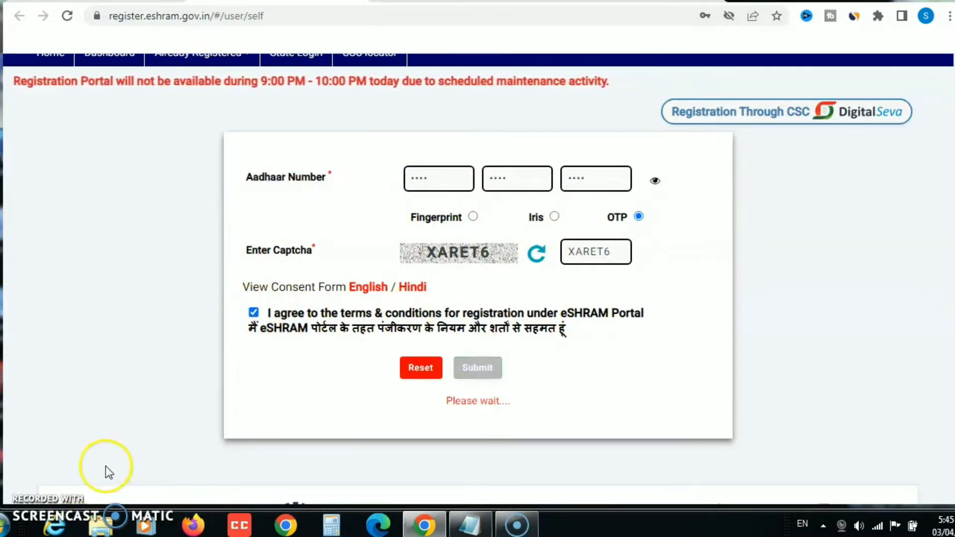
pyautogui.click(398, 348)
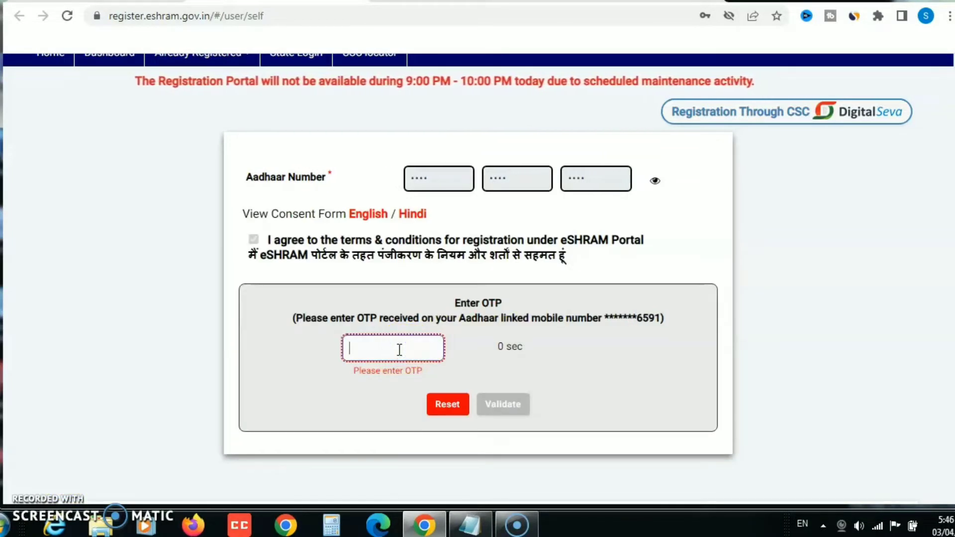
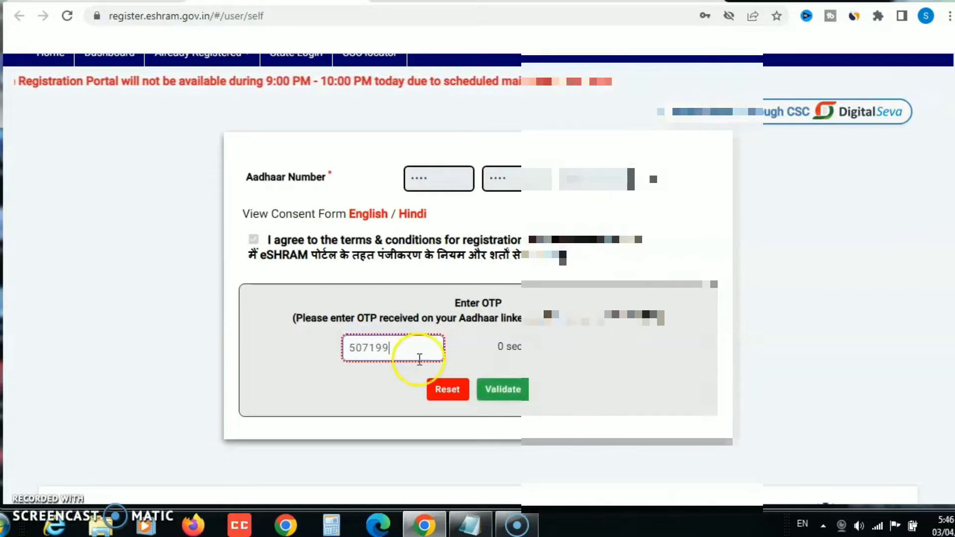
pyautogui.press('Return')
pyautogui.scroll(-2, 478, 278)
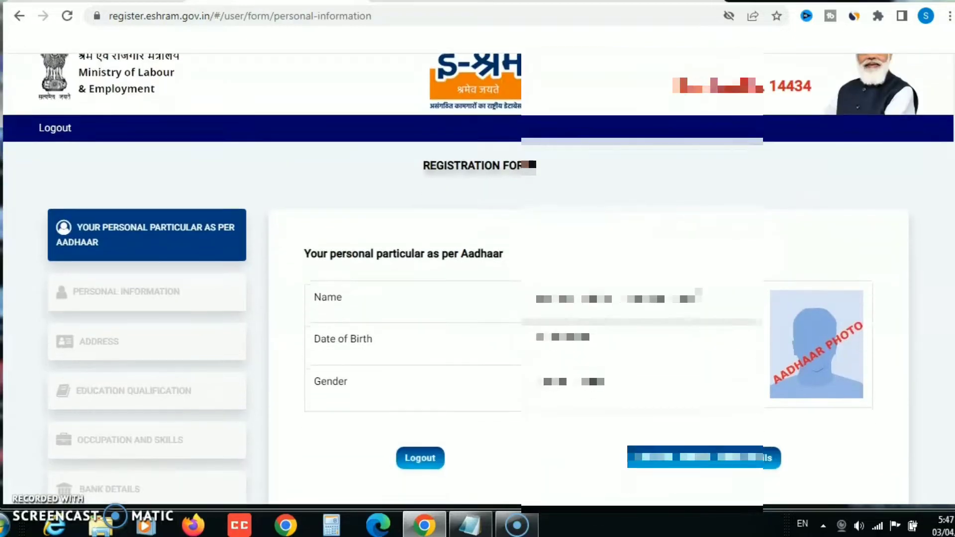
# Scroll down to the Personal Information fields and start entering the emergency mobile number.
pyautogui.scroll(-1, 477, 278)
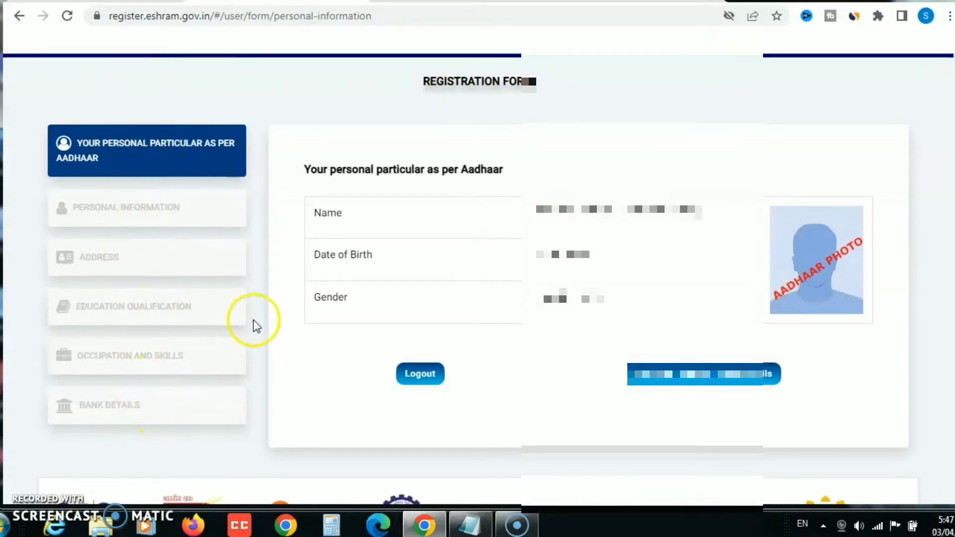
pyautogui.scroll(-2, 714, 378)
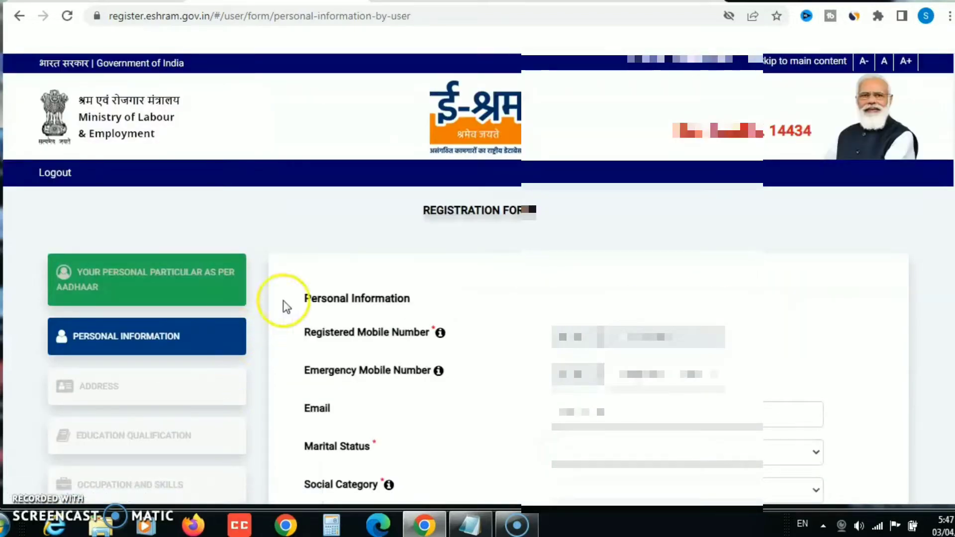
pyautogui.scroll(-2, 477, 278)
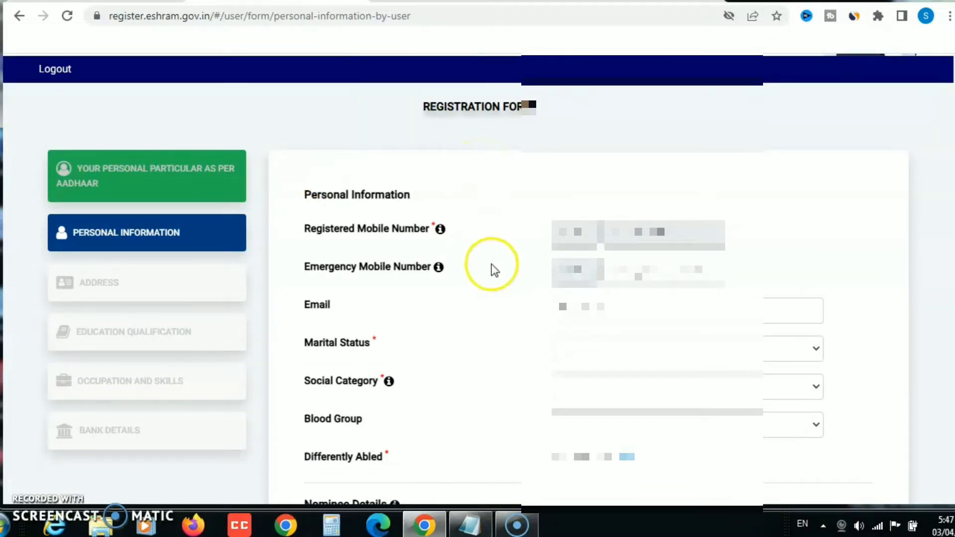
pyautogui.scroll(-1, 478, 279)
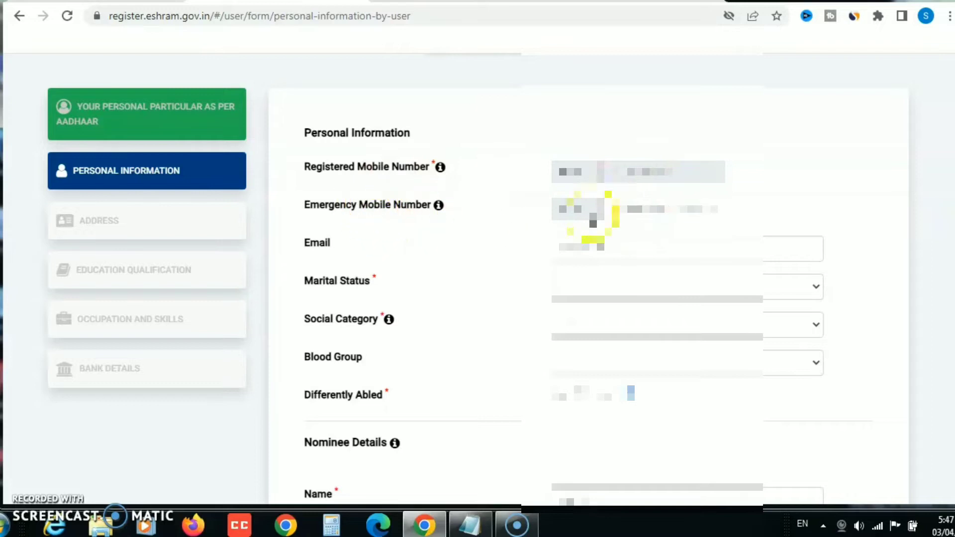
pyautogui.click(615, 206)
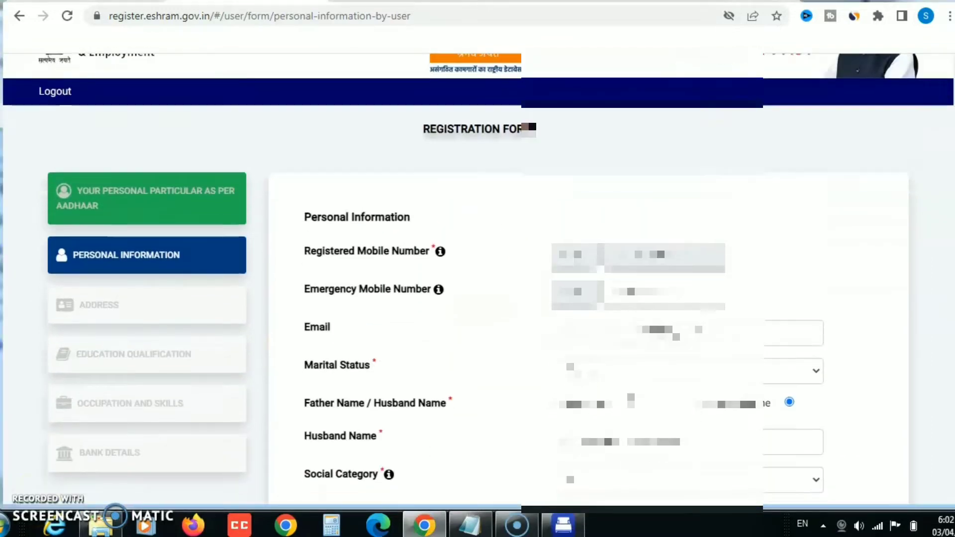
pyautogui.scroll(-3, 477, 279)
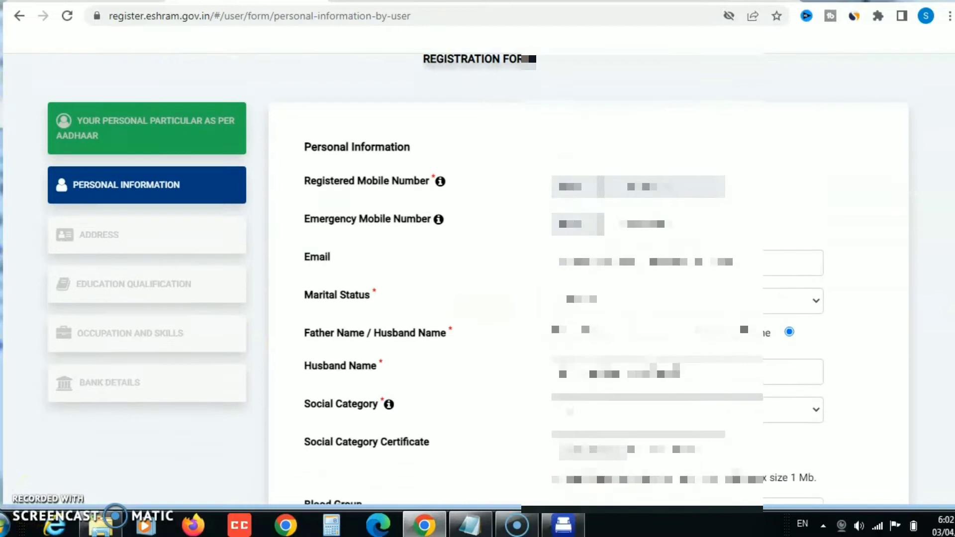
pyautogui.scroll(-2, 587, 278)
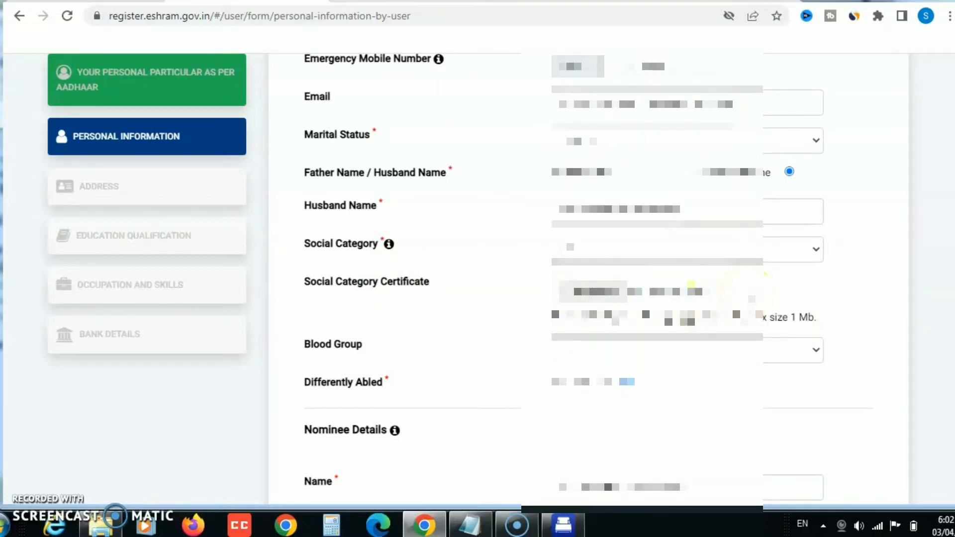
pyautogui.scroll(-4, 772, 226)
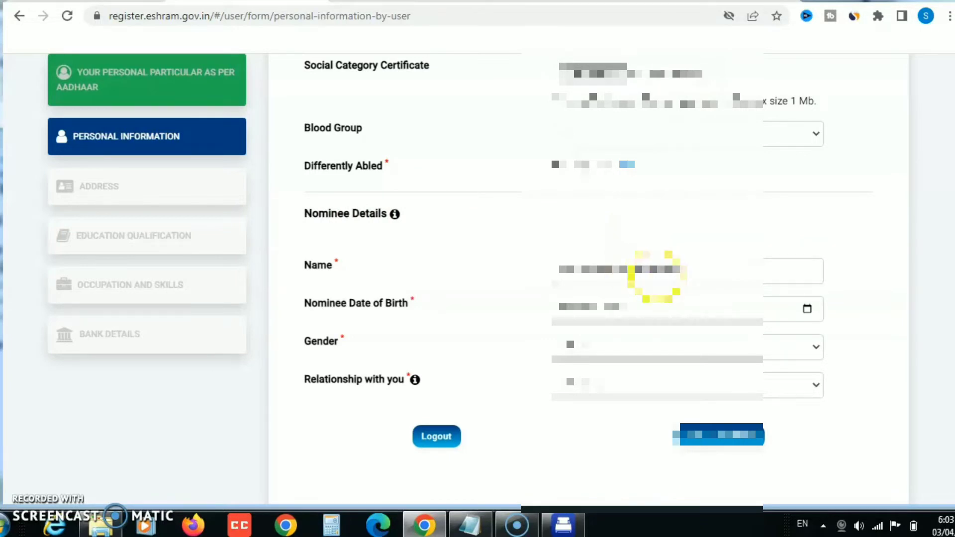
pyautogui.scroll(5, 653, 271)
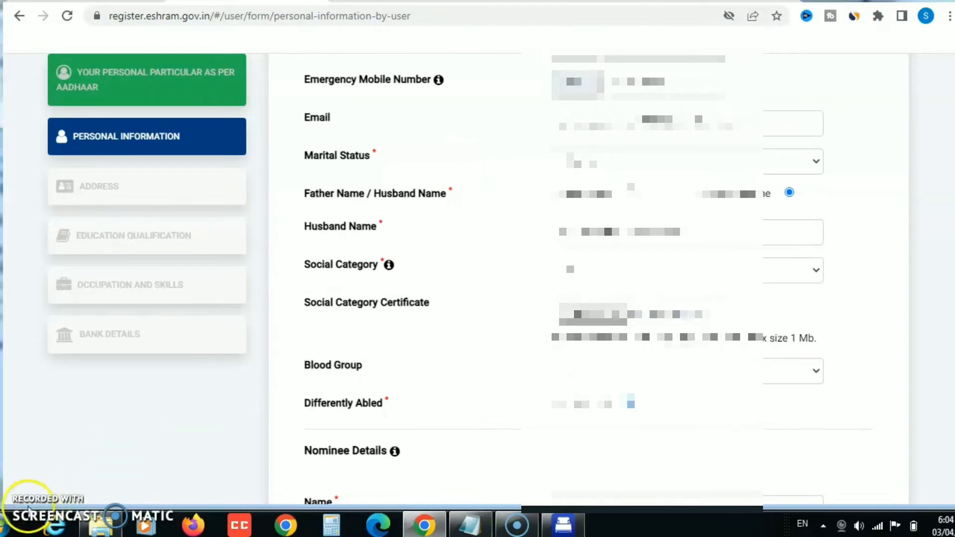
# Search the Start menu for 'scan' and bring the running Epson ScanSmart window forward.
pyautogui.click(7, 525)
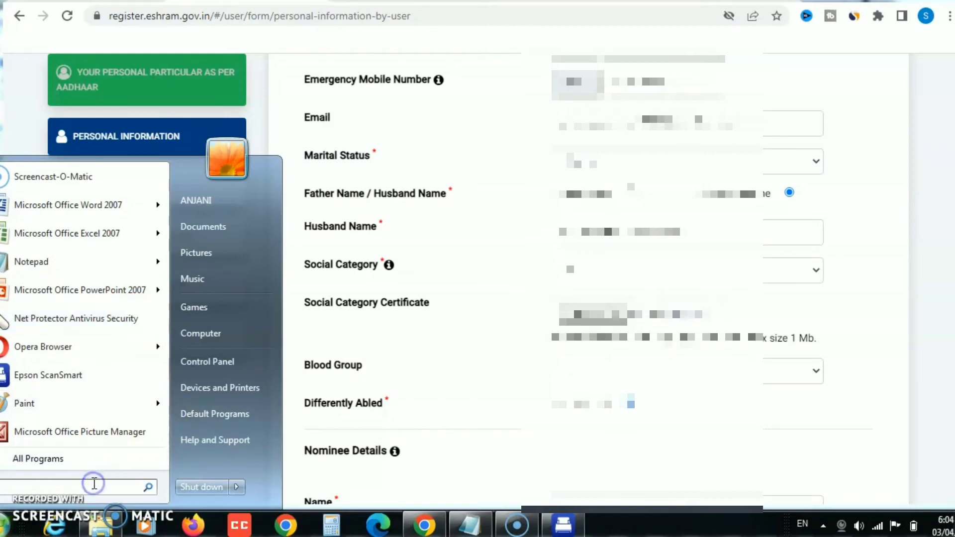
pyautogui.write('scan')
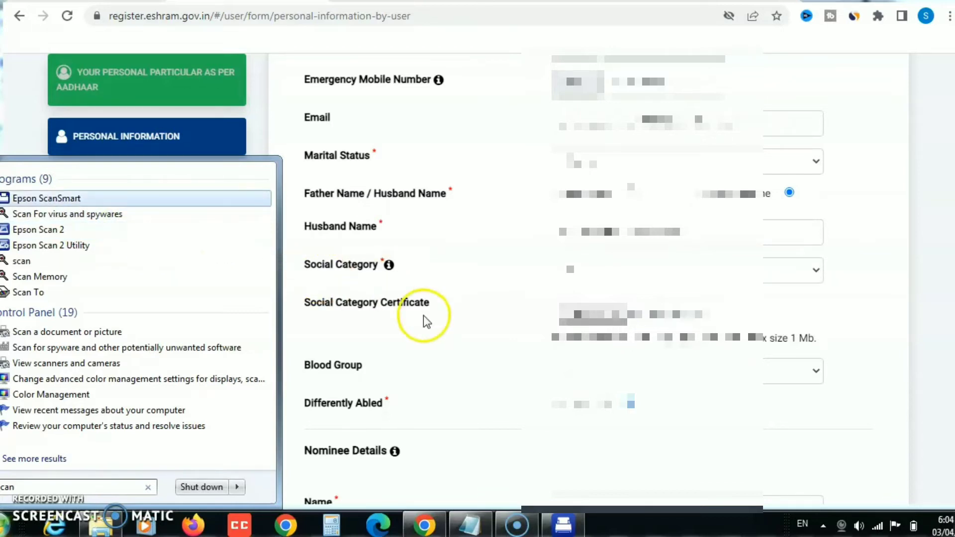
pyautogui.click(562, 527)
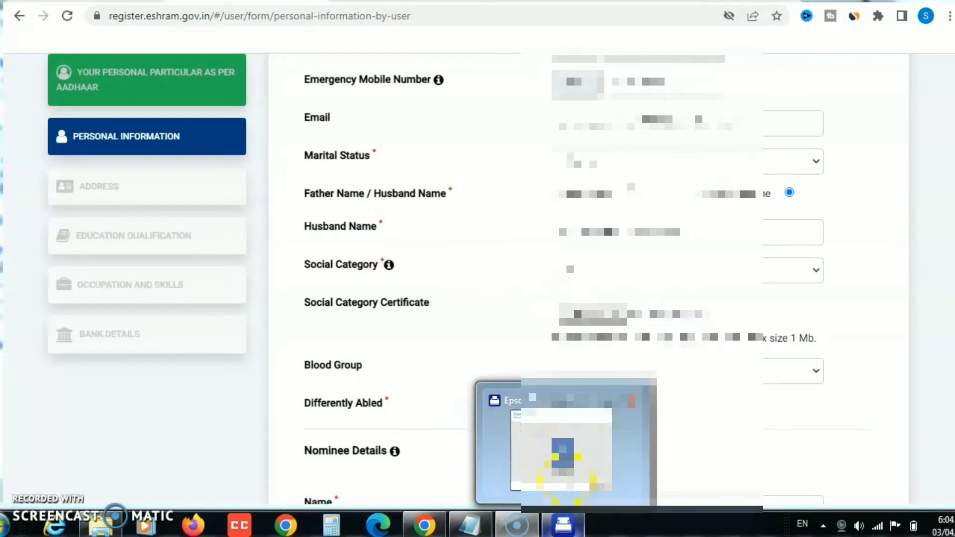
pyautogui.click(559, 457)
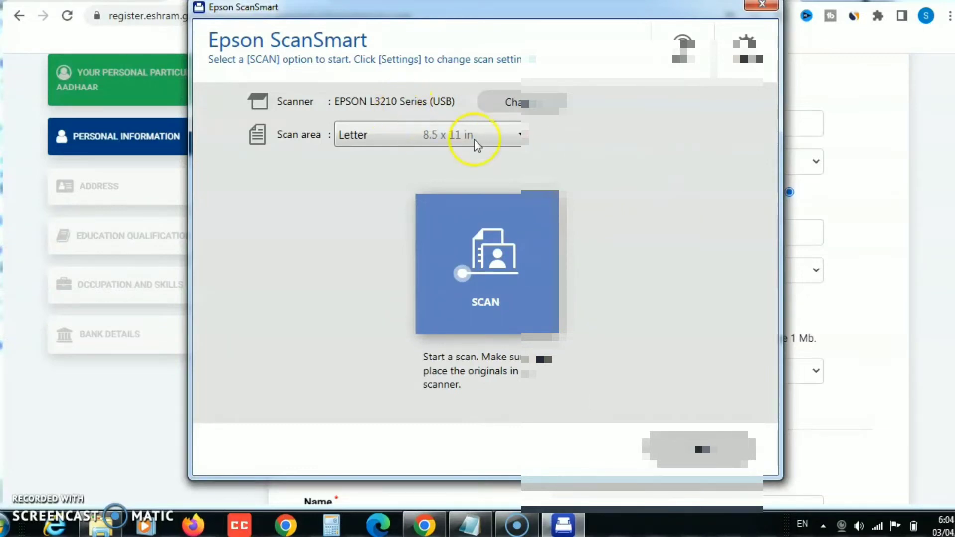
# Scan the document and set it to save to the computer as JPEG named '10th'.
pyautogui.click(506, 276)
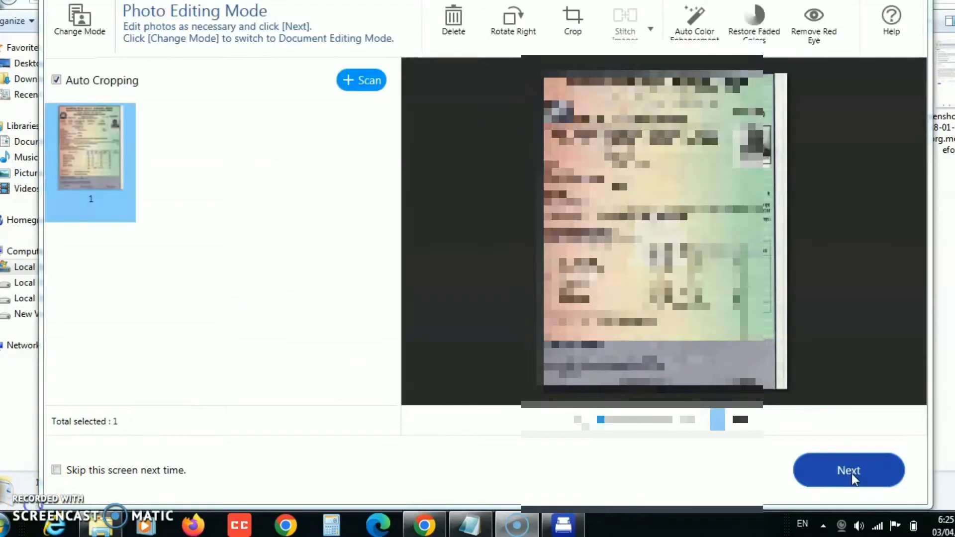
pyautogui.click(852, 473)
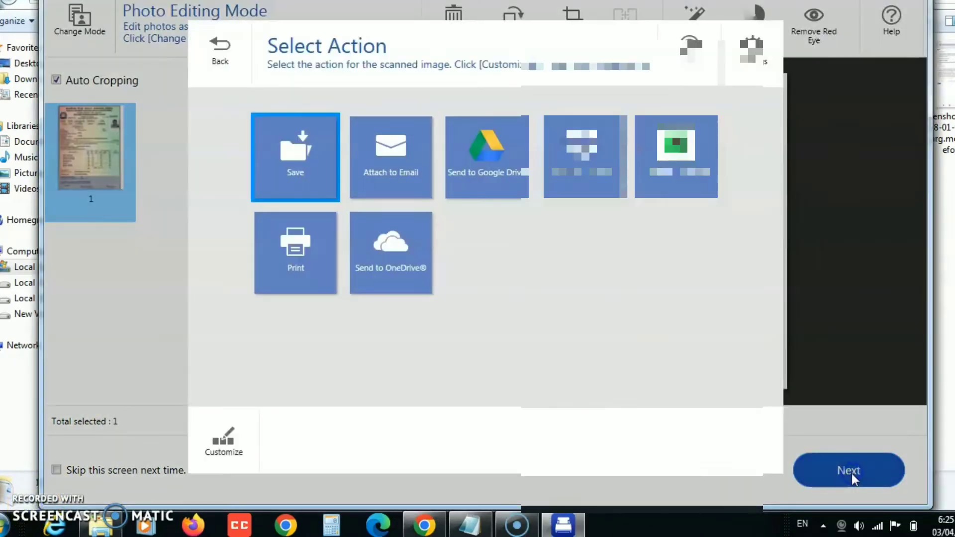
pyautogui.click(270, 172)
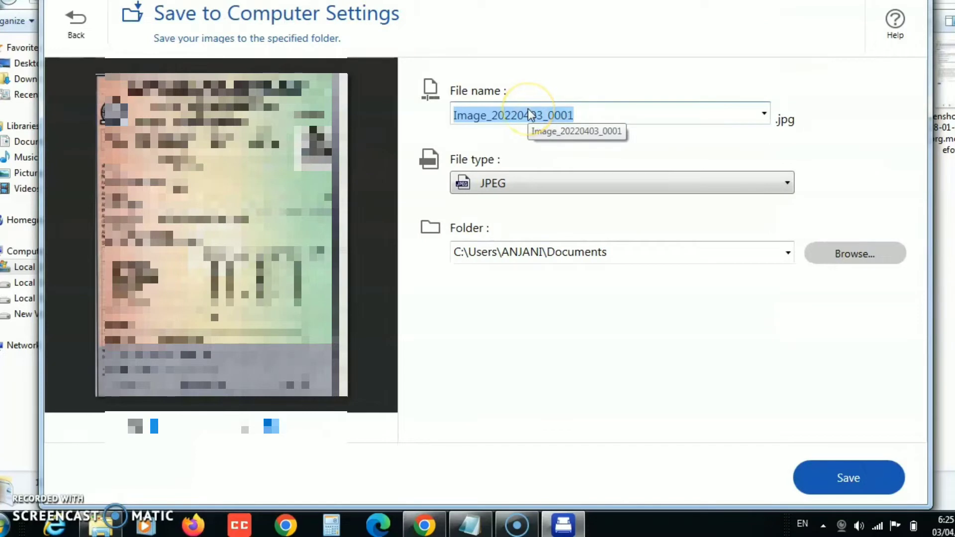
pyautogui.write('10th')
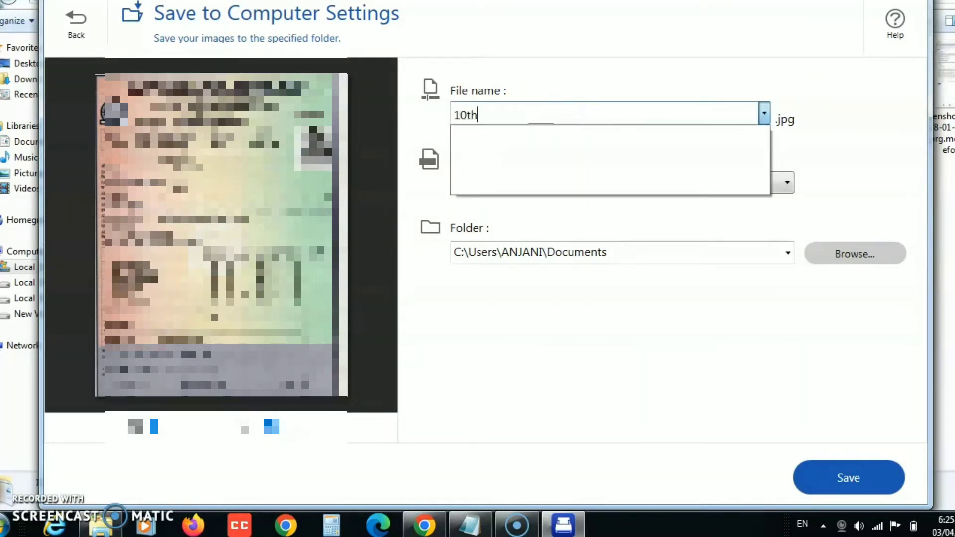
pyautogui.click(792, 131)
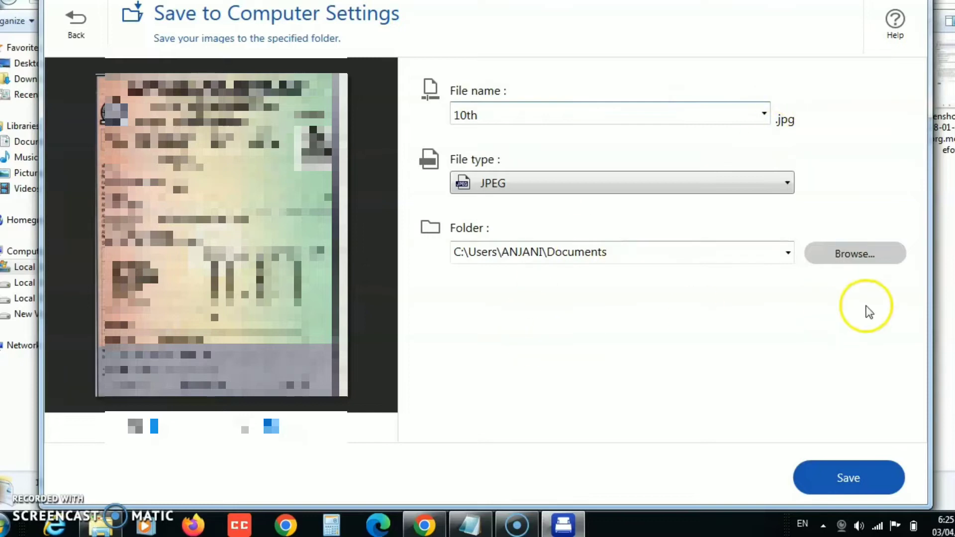
# Save the '10th' scan, attach the caste certificate image, and check 10th's 2.28 MB size in Downloads.
pyautogui.click(852, 479)
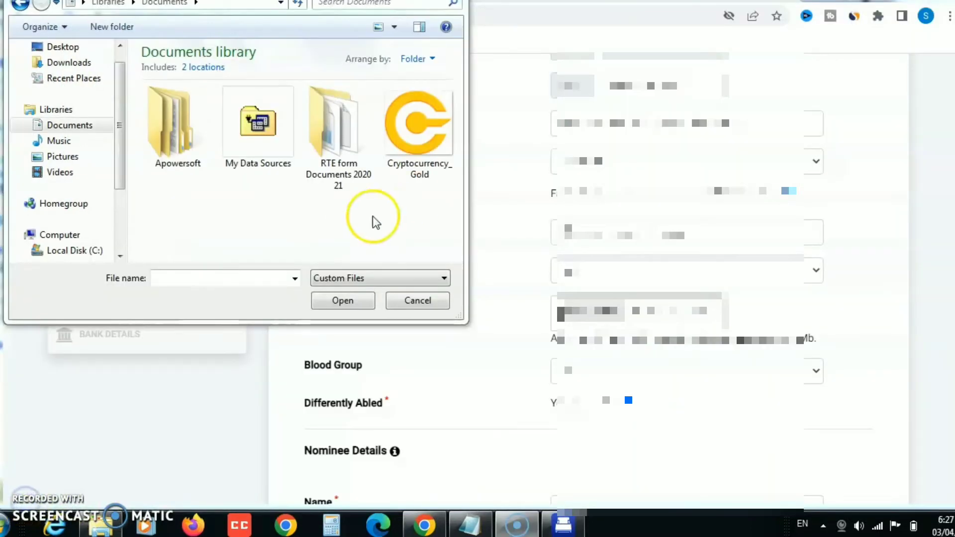
pyautogui.click(373, 217)
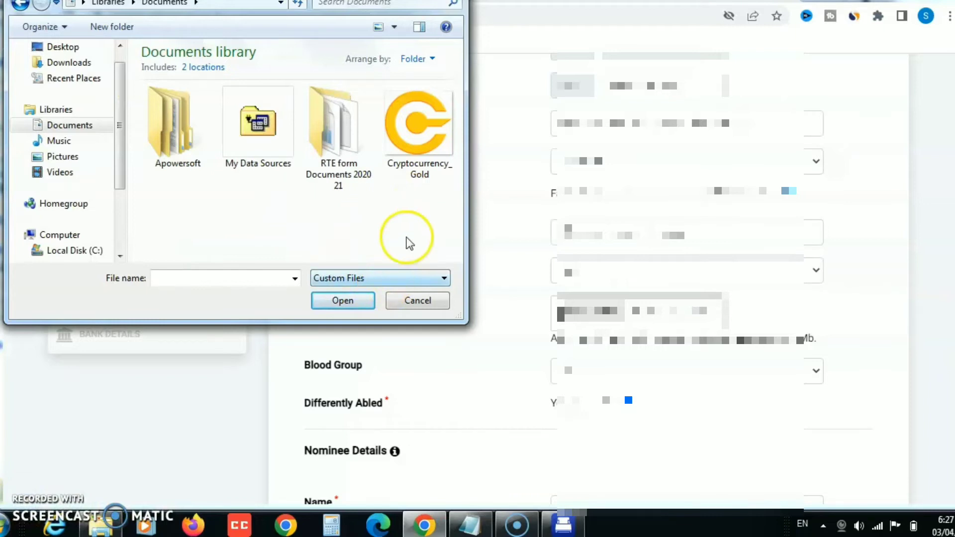
pyautogui.click(363, 278)
pyautogui.click(348, 304)
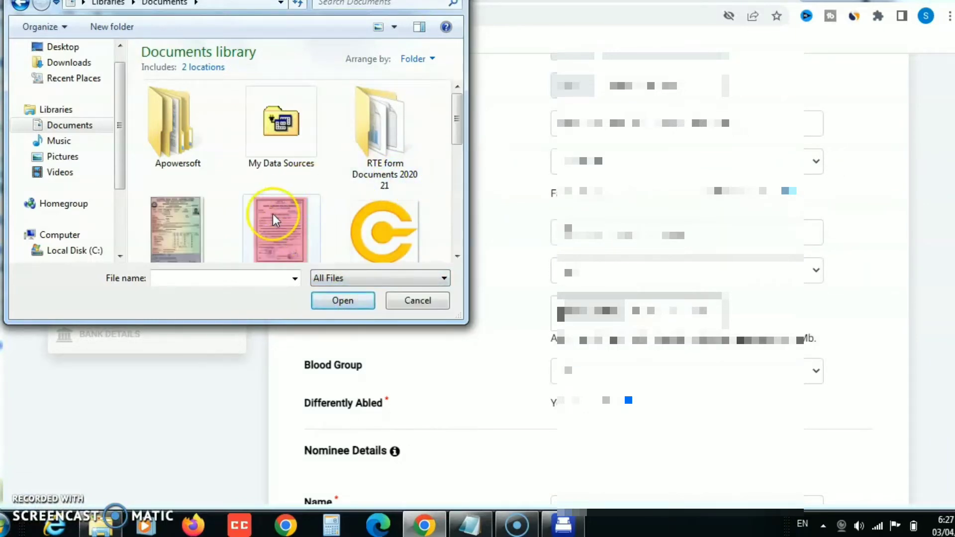
pyautogui.doubleClick(275, 220)
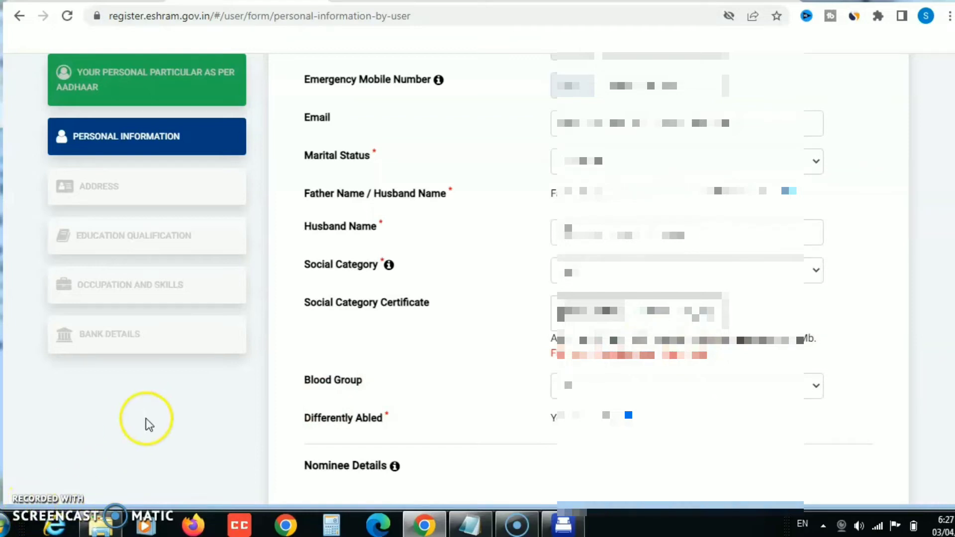
pyautogui.click(101, 524)
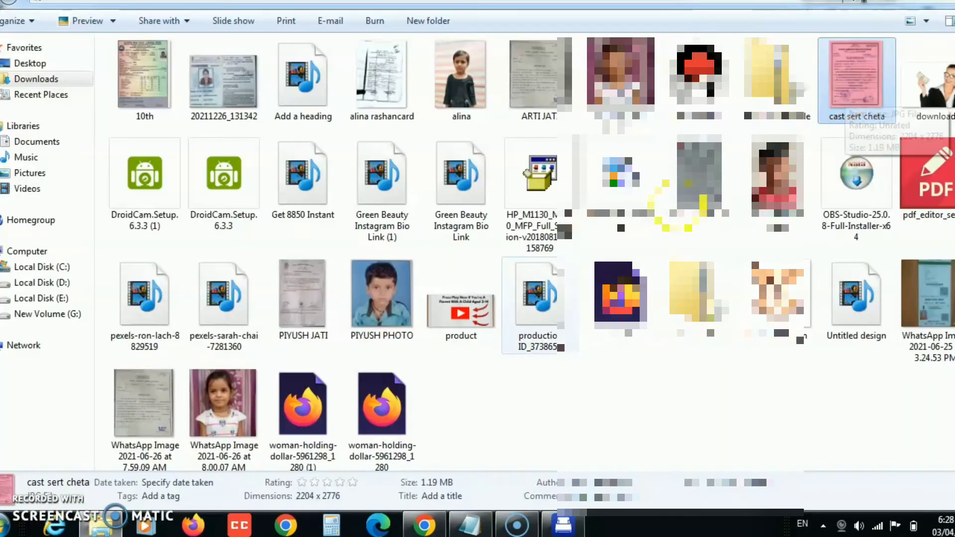
pyautogui.click(134, 95)
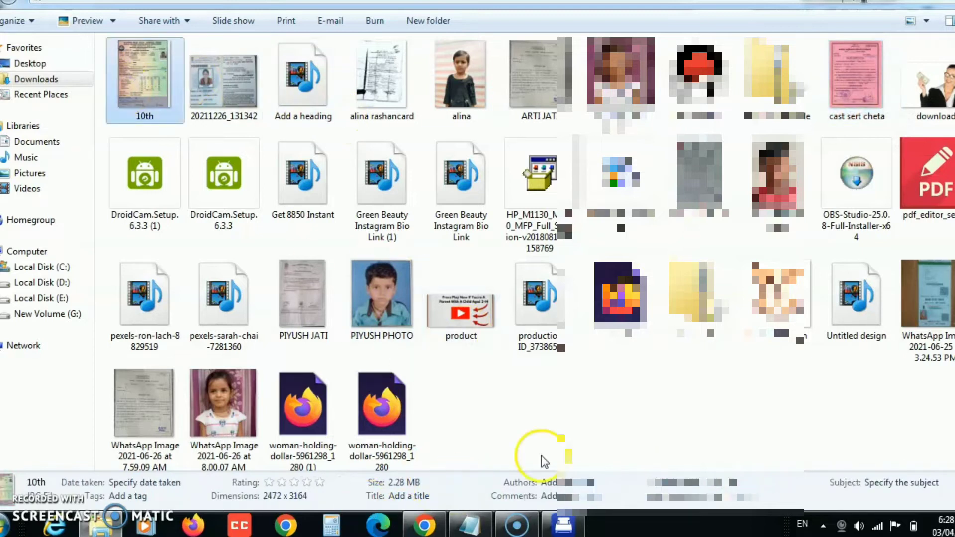
# Upload the 10th image to Compress2Go and compress it at the Smallest File setting.
pyautogui.click(426, 526)
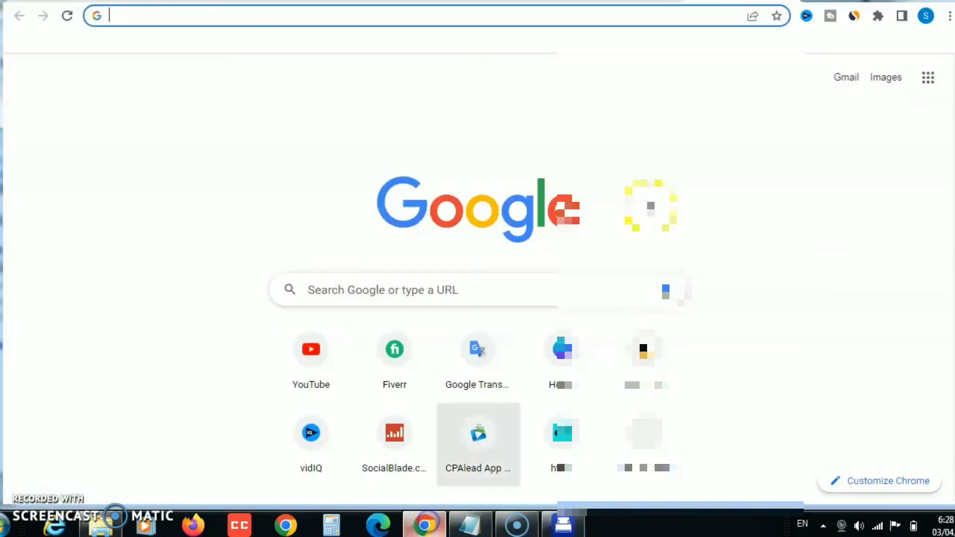
pyautogui.click(679, 15)
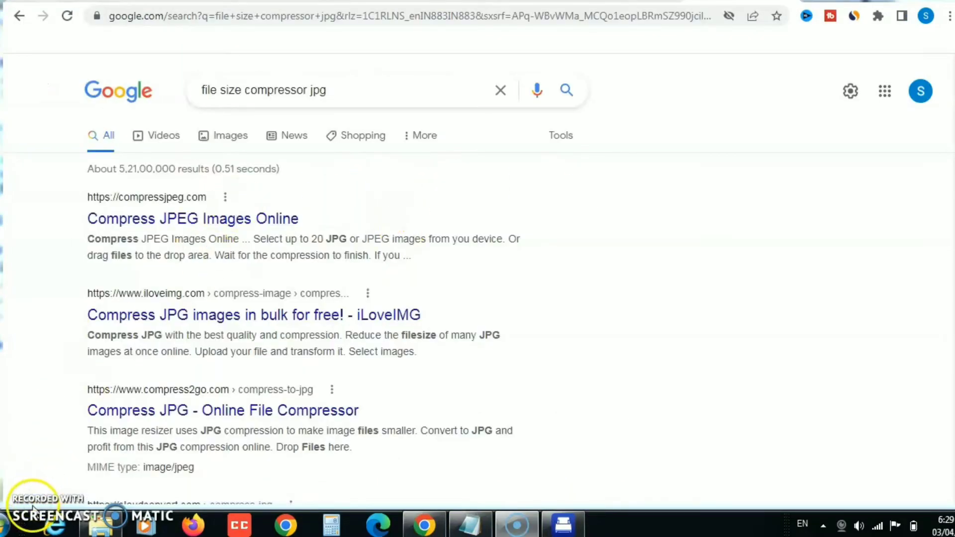
pyautogui.click(478, 388)
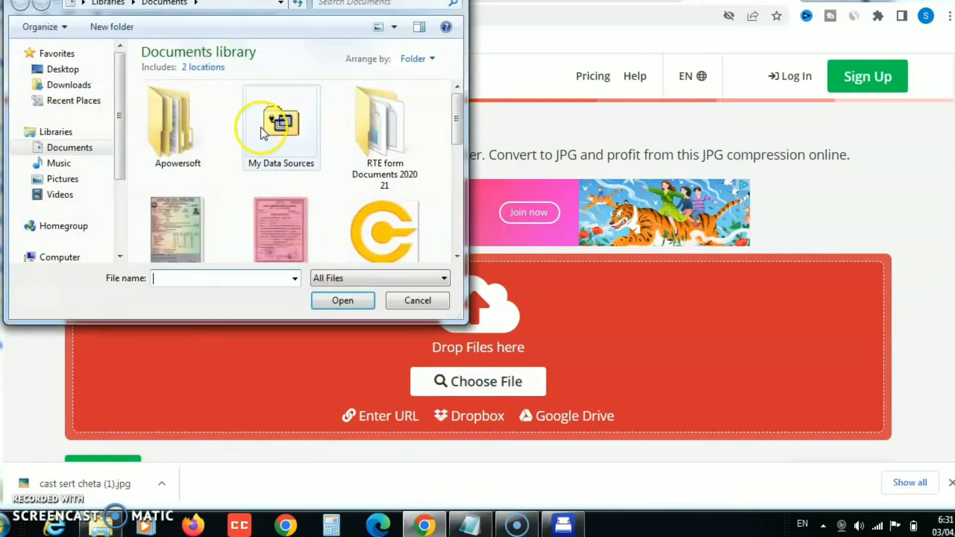
pyautogui.scroll(-1, 180, 228)
pyautogui.doubleClick(178, 230)
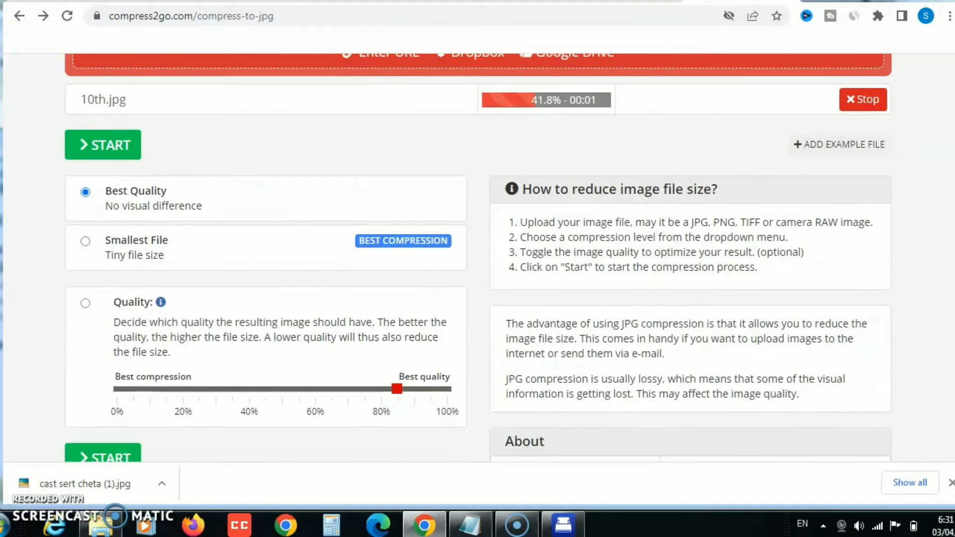
pyautogui.click(85, 210)
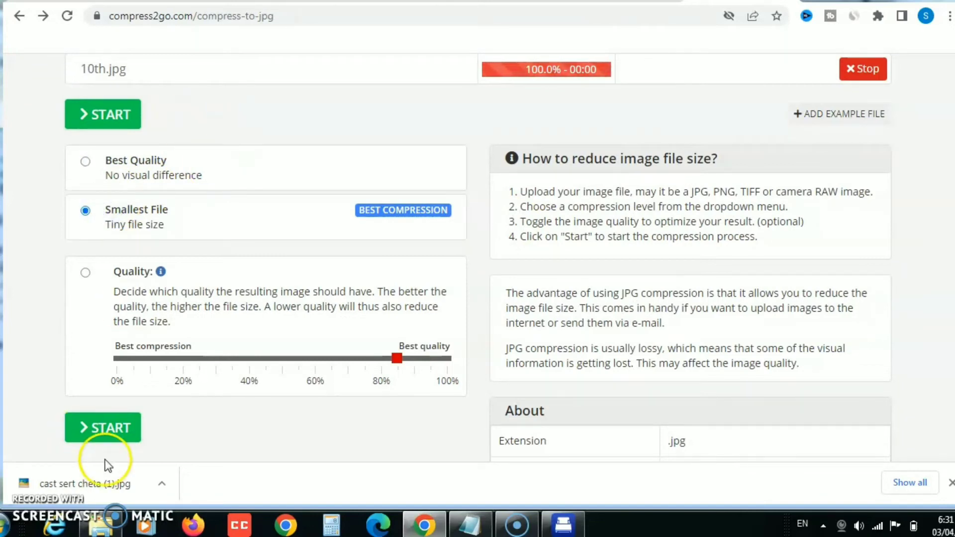
pyautogui.click(102, 434)
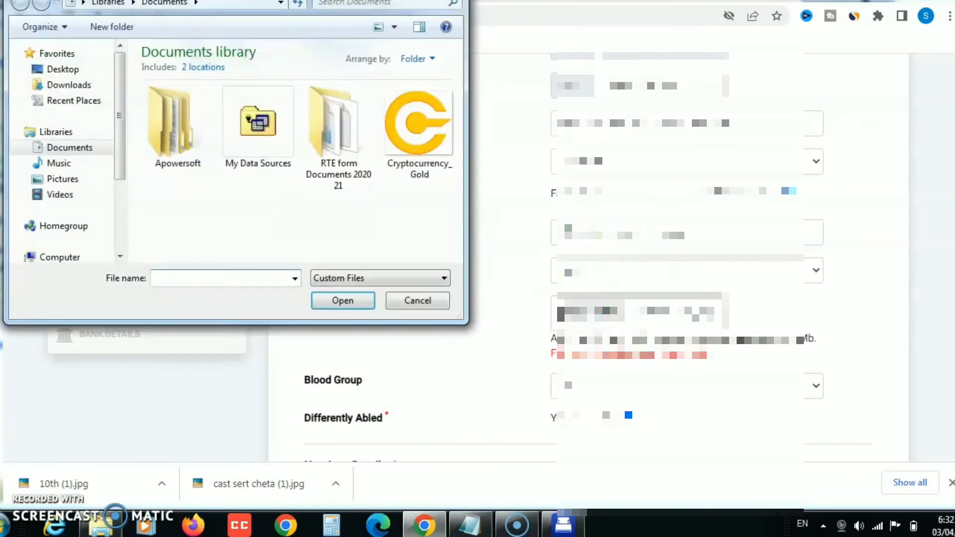
# Set the file picker's type filter to All Files and continue to the Address section.
pyautogui.click(393, 281)
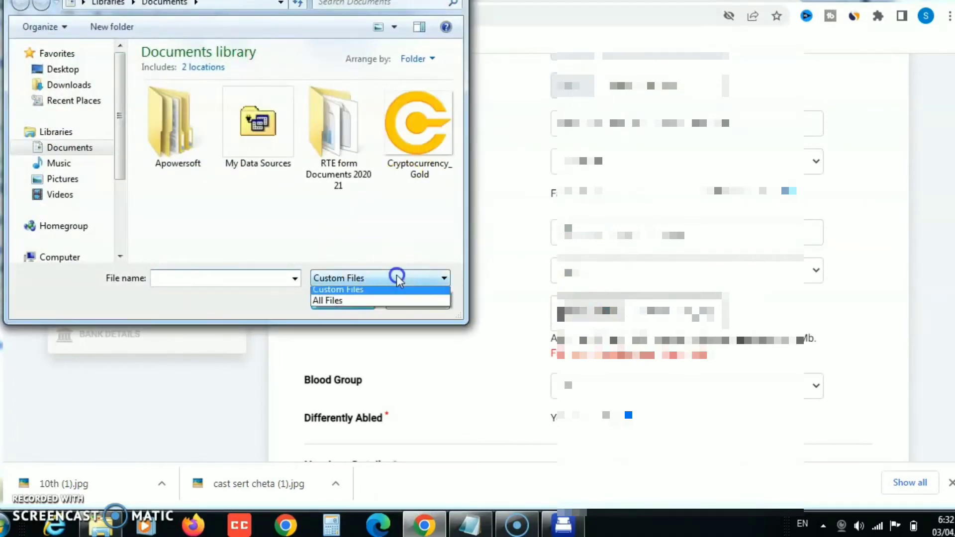
pyautogui.click(378, 301)
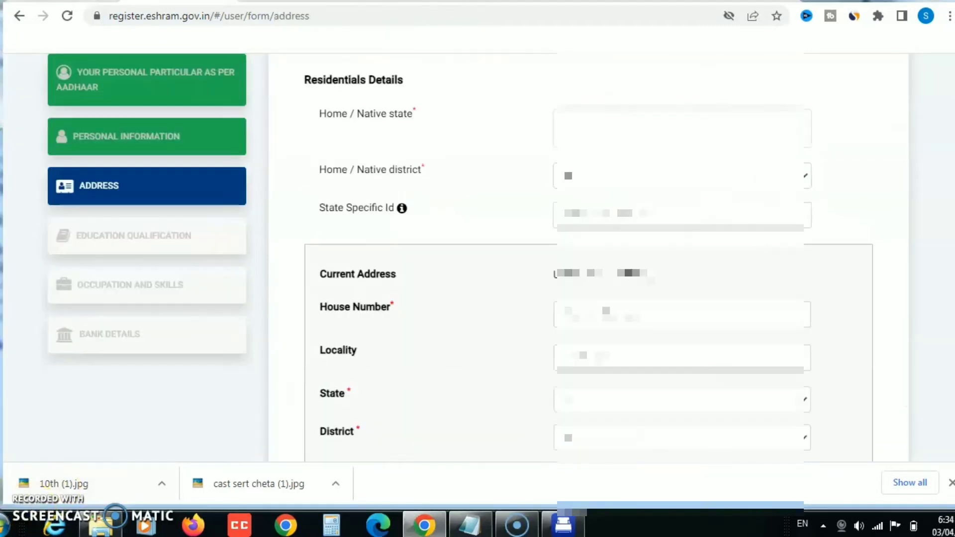
pyautogui.scroll(-5, 589, 256)
# Save the filled address section and continue, declaring 'I don't have SAMBAL ID'.
pyautogui.scroll(5, 588, 257)
pyautogui.scroll(-8, 589, 256)
pyautogui.scroll(-5, 351, 443)
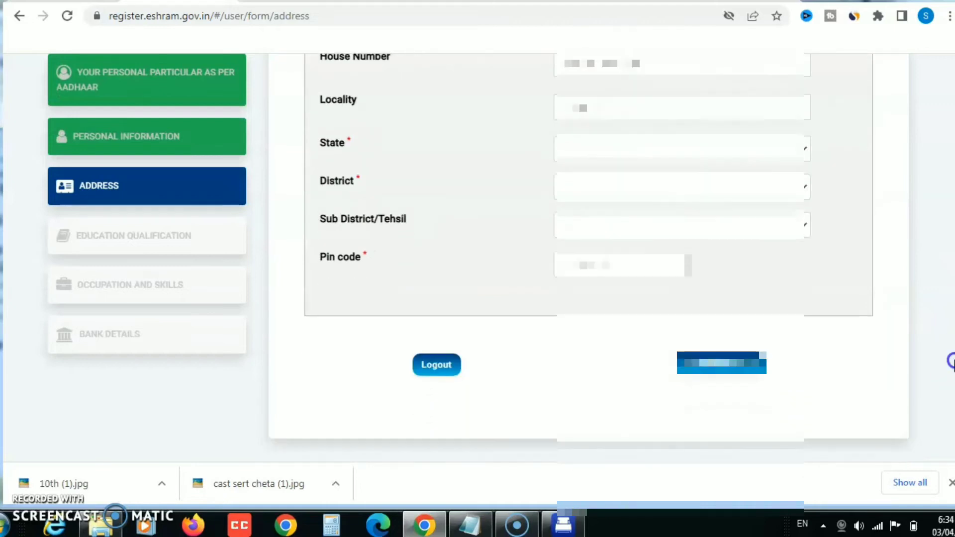
pyautogui.scroll(7, 352, 443)
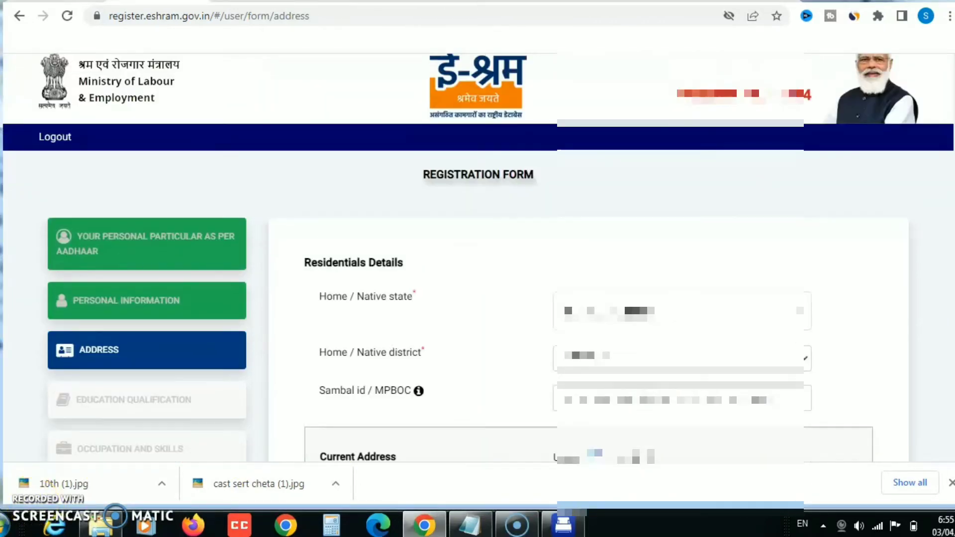
pyautogui.scroll(-2, 478, 258)
pyautogui.scroll(-10, 588, 257)
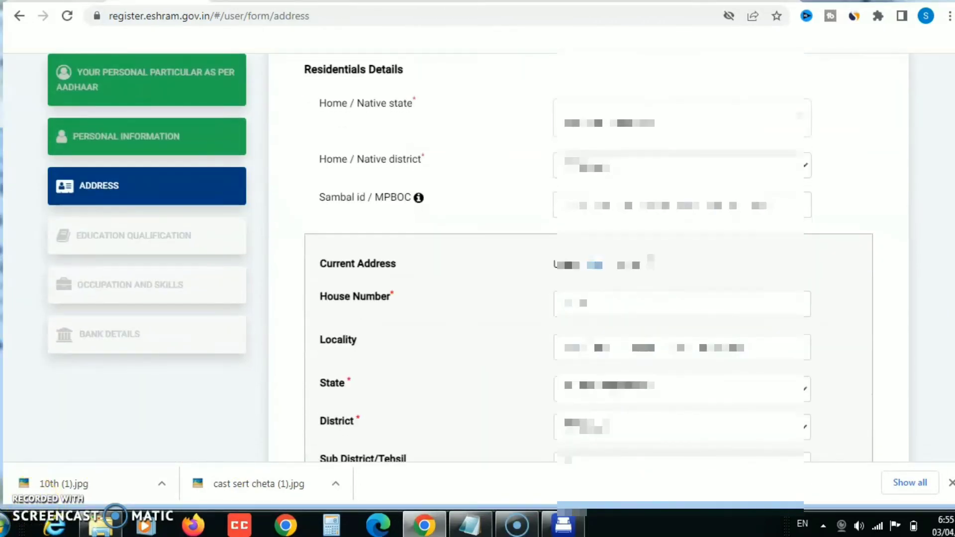
pyautogui.scroll(-5, 588, 257)
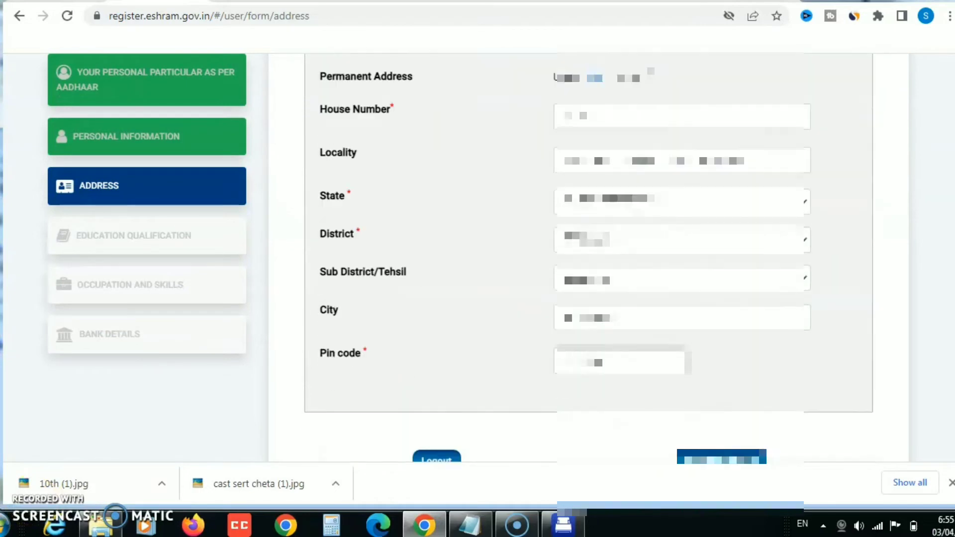
pyautogui.click(716, 355)
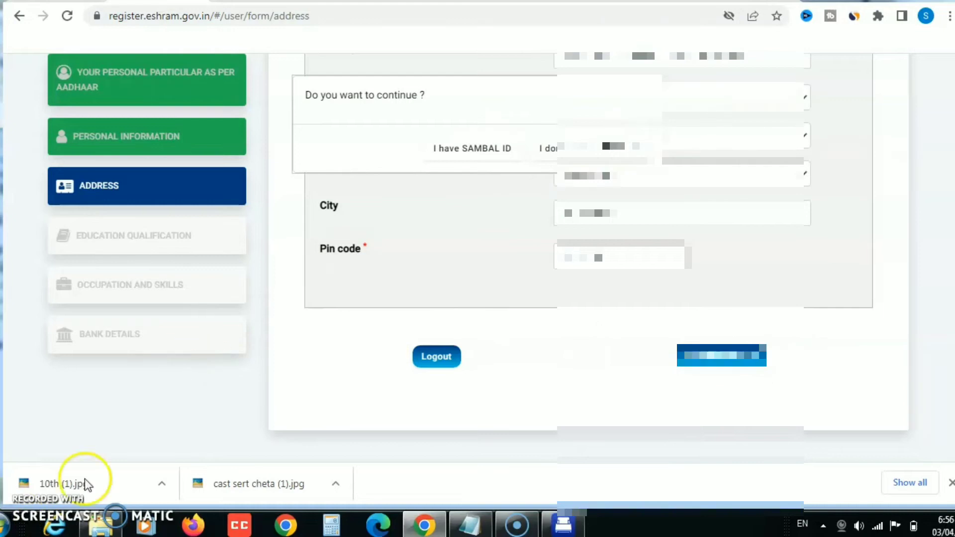
pyautogui.click(613, 146)
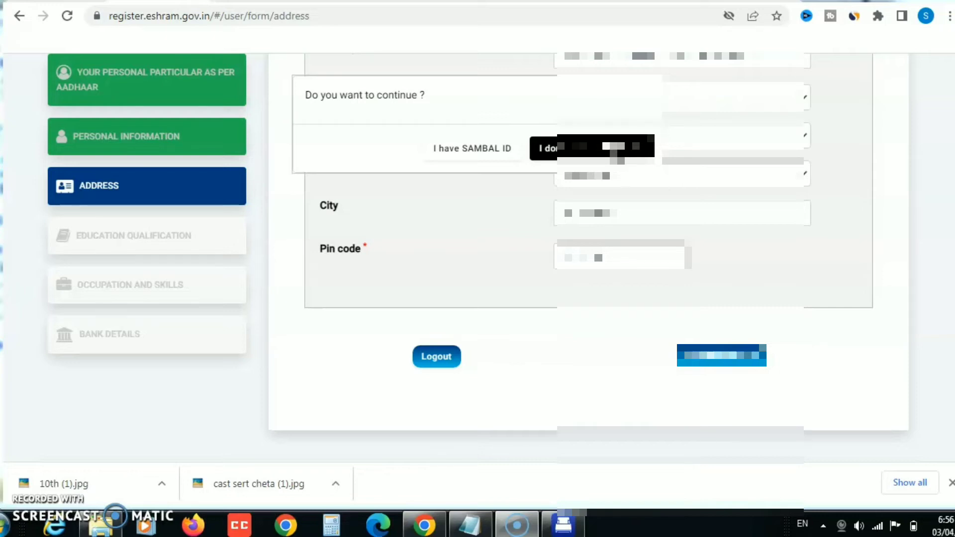
pyautogui.click(616, 150)
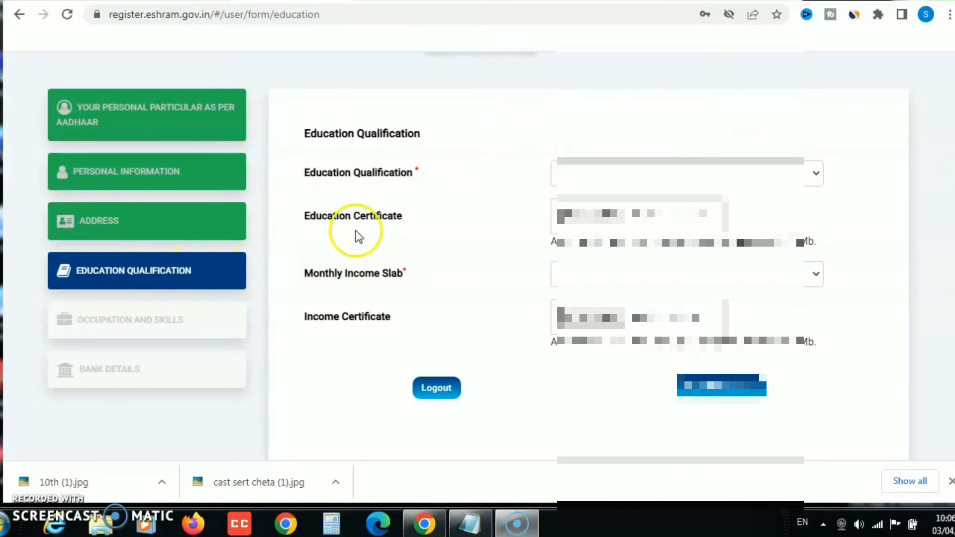
# Choose the education qualification level from the Education Qualification dropdown.
pyautogui.click(646, 171)
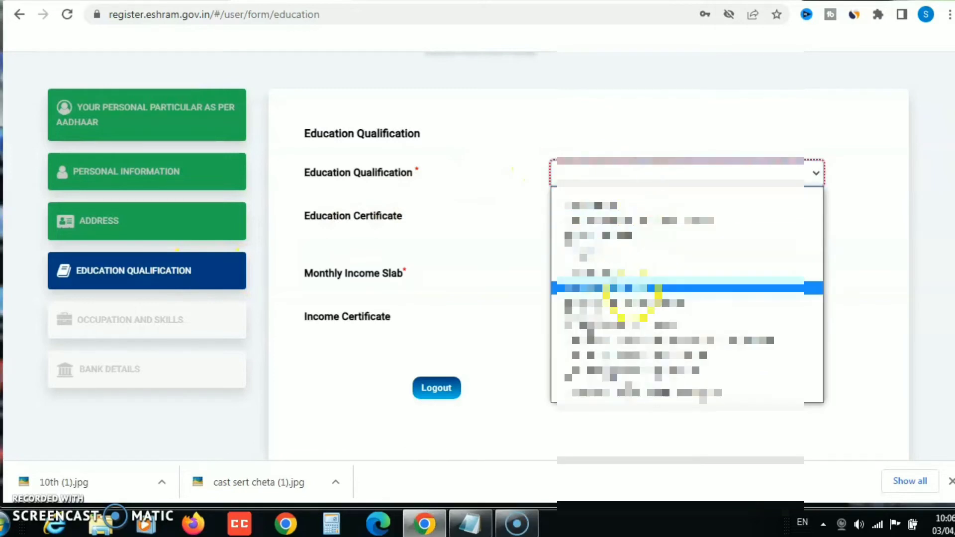
pyautogui.click(591, 53)
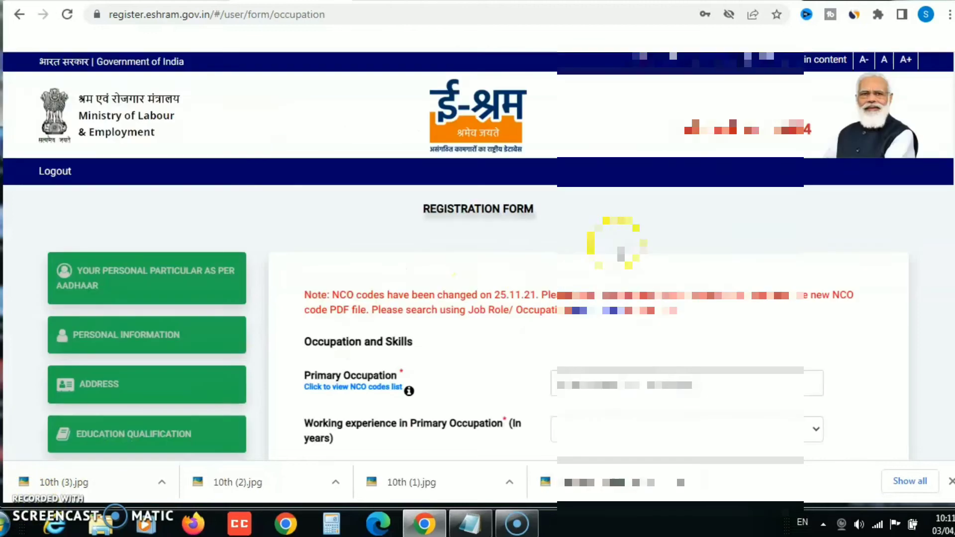
pyautogui.scroll(-3, 477, 249)
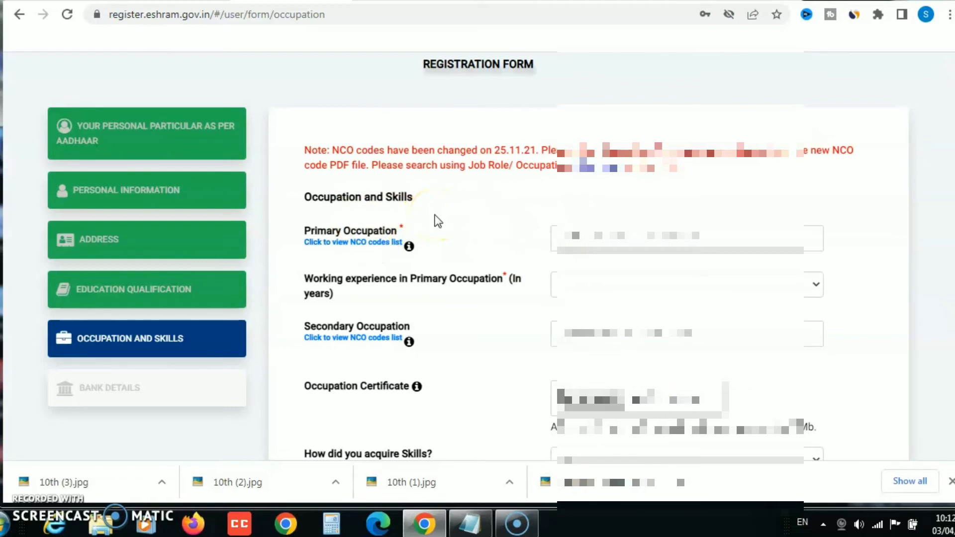
pyautogui.moveTo(409, 247)
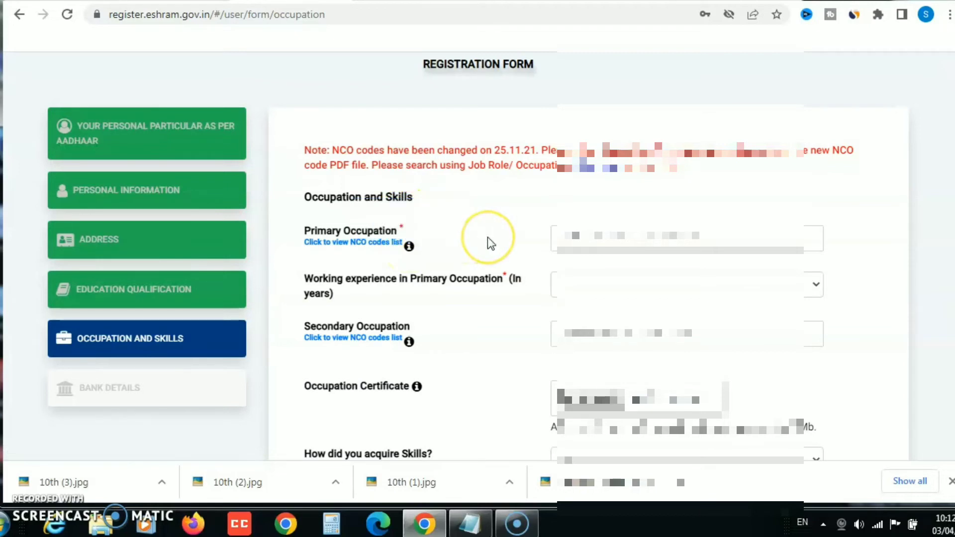
pyautogui.scroll(-2, 369, 159)
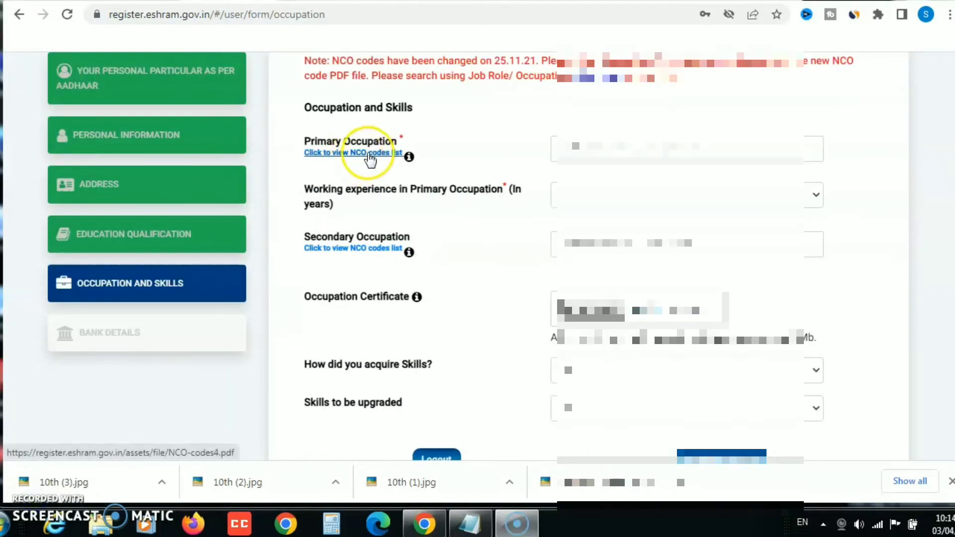
# Open the primary occupation NCO codes list, dismiss the PDF load errors and close the broken PDF.
pyautogui.click(368, 152)
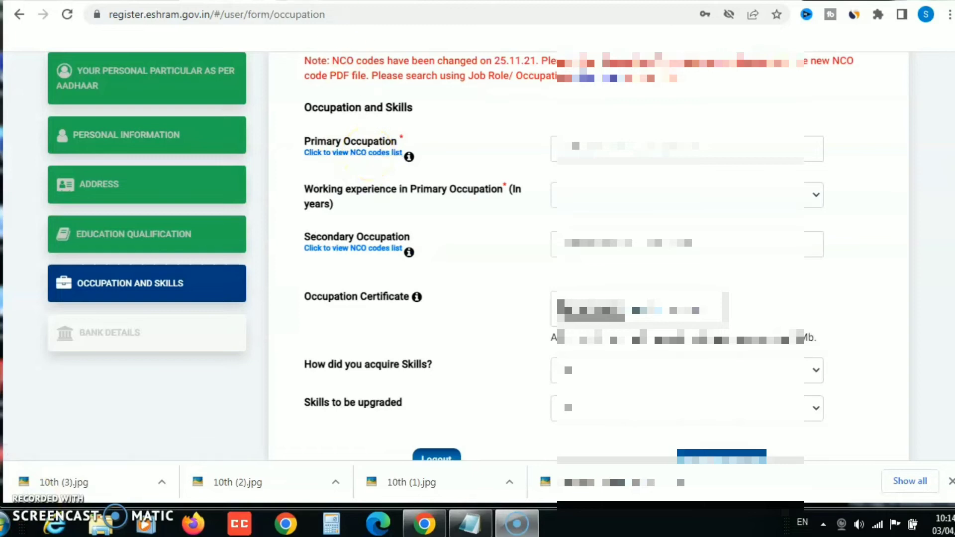
pyautogui.click(628, 289)
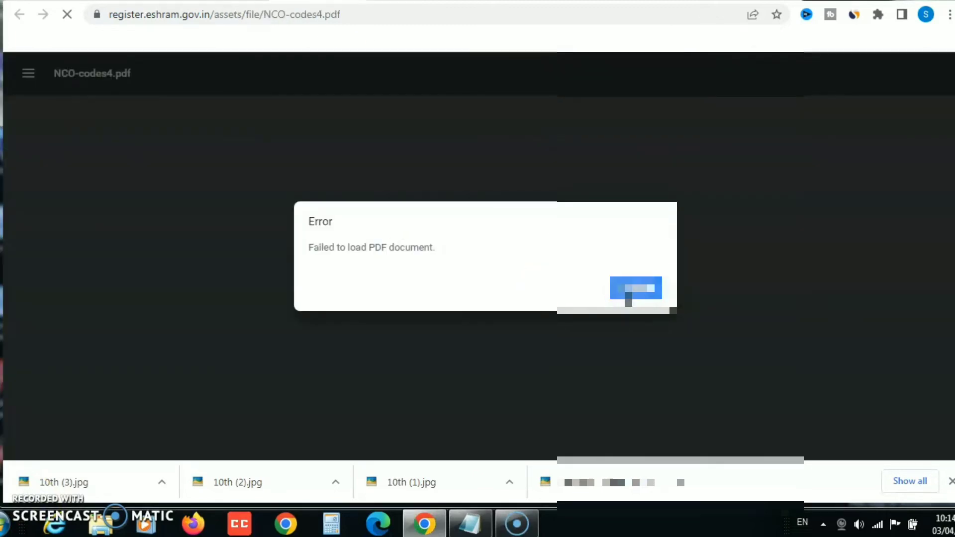
pyautogui.click(411, 89)
pyautogui.hotkey('ctrl', 'w')
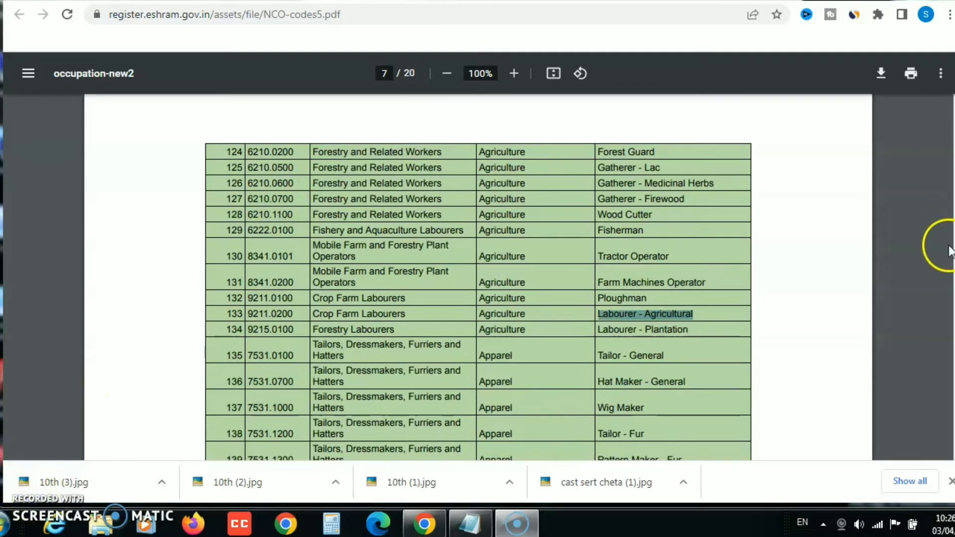
# Find Labourer - Agricultural in the NCO codes PDF, then return to the occupation form.
pyautogui.scroll(-20, 478, 277)
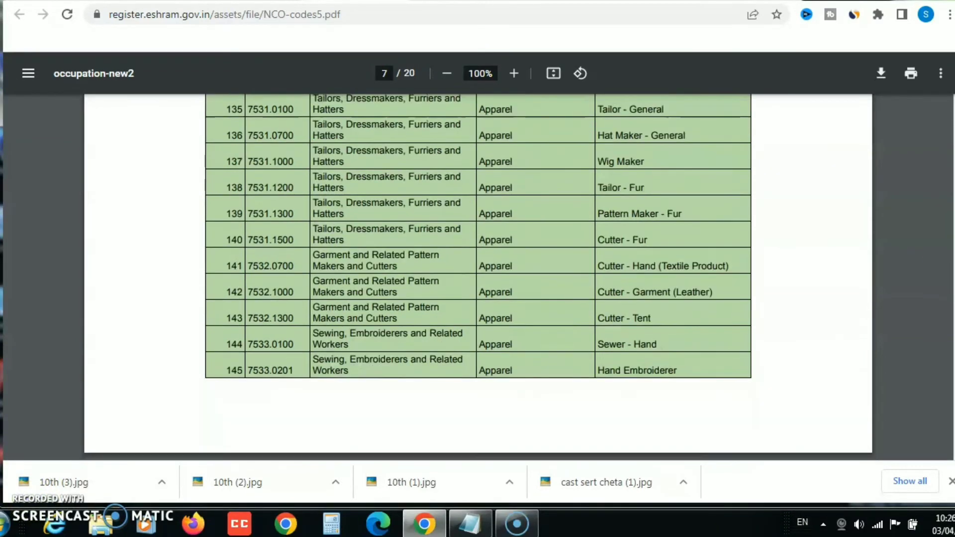
pyautogui.scroll(-10, 477, 276)
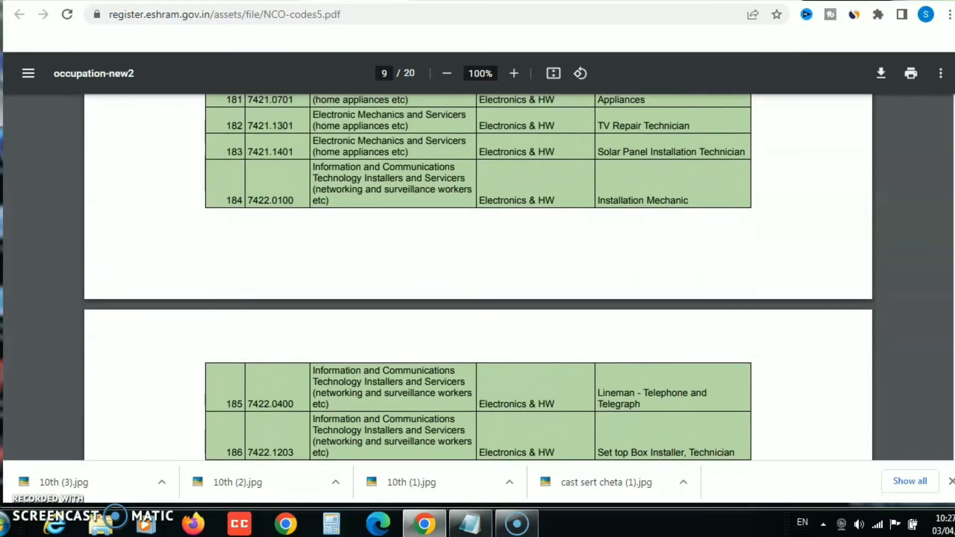
pyautogui.scroll(20, 478, 276)
pyautogui.scroll(-2, 478, 277)
pyautogui.hotkey('ctrl', 'w')
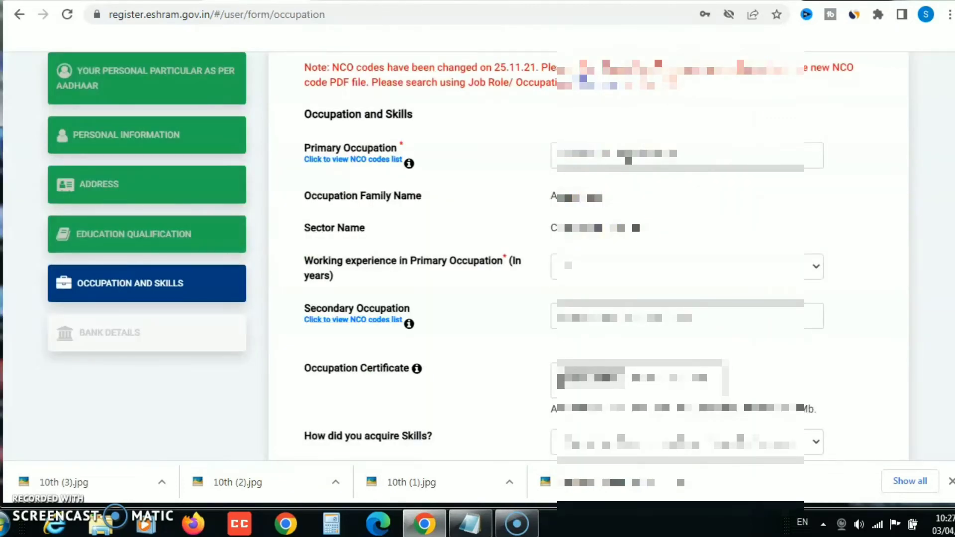
# Enter the account holder's name and the bank branch IFSC code in Bank Details.
pyautogui.scroll(-5, 563, 244)
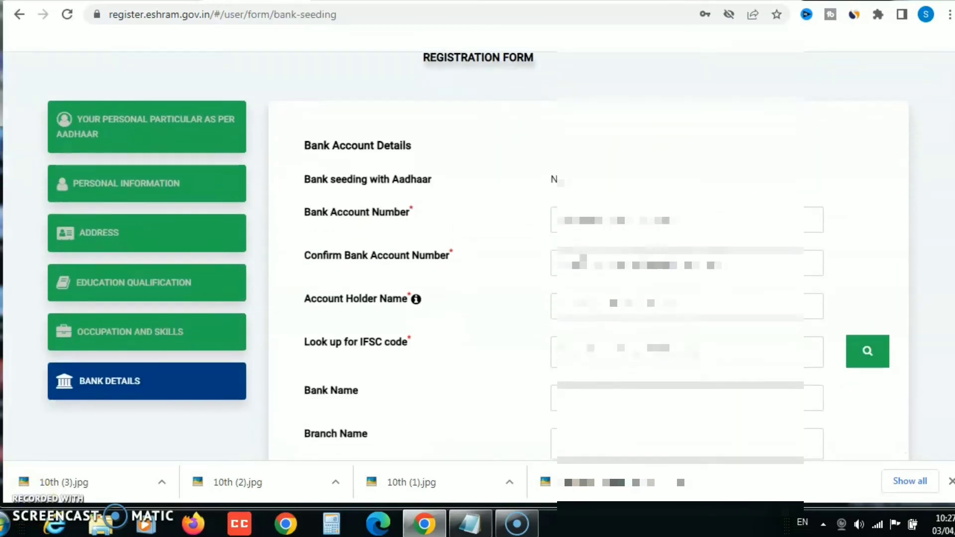
pyautogui.scroll(-1, 477, 257)
pyautogui.scroll(-1, 478, 257)
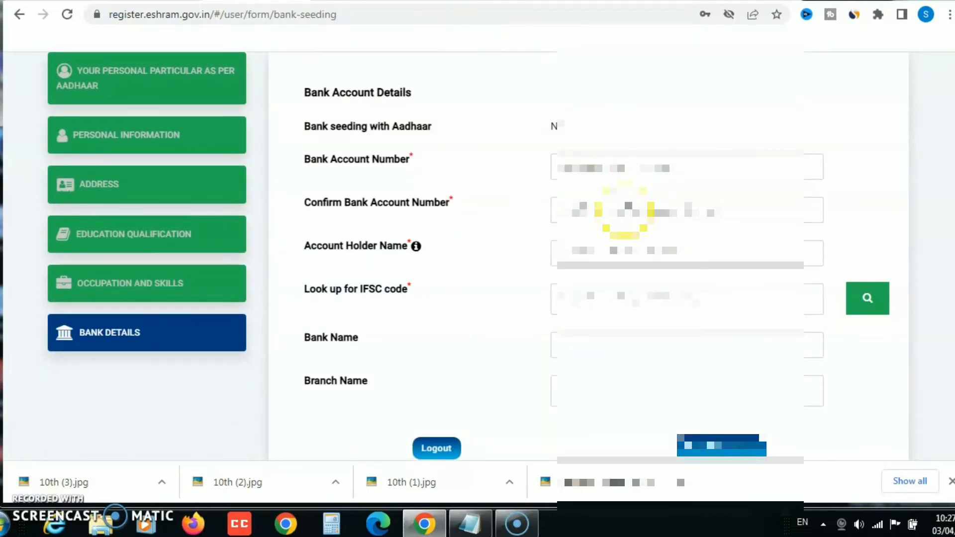
pyautogui.click(624, 249)
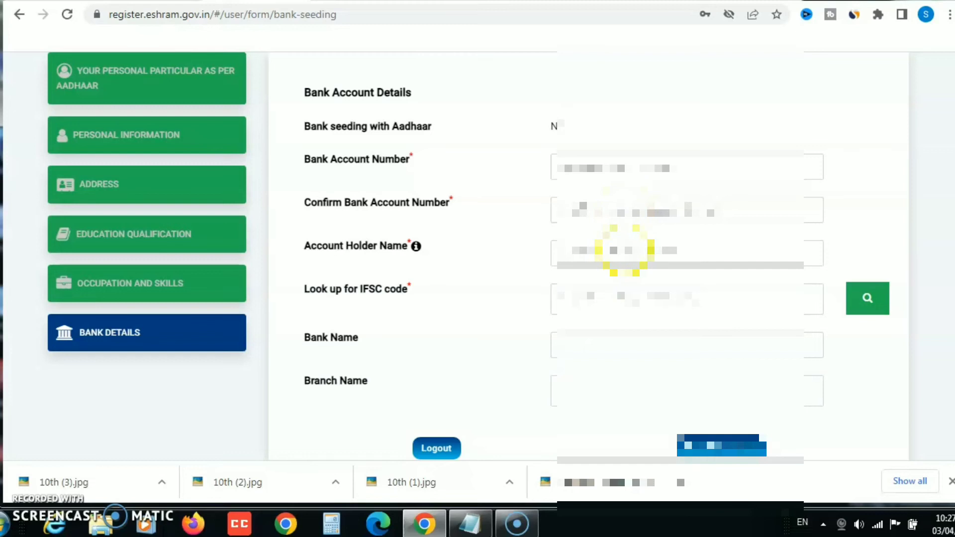
pyautogui.click(629, 303)
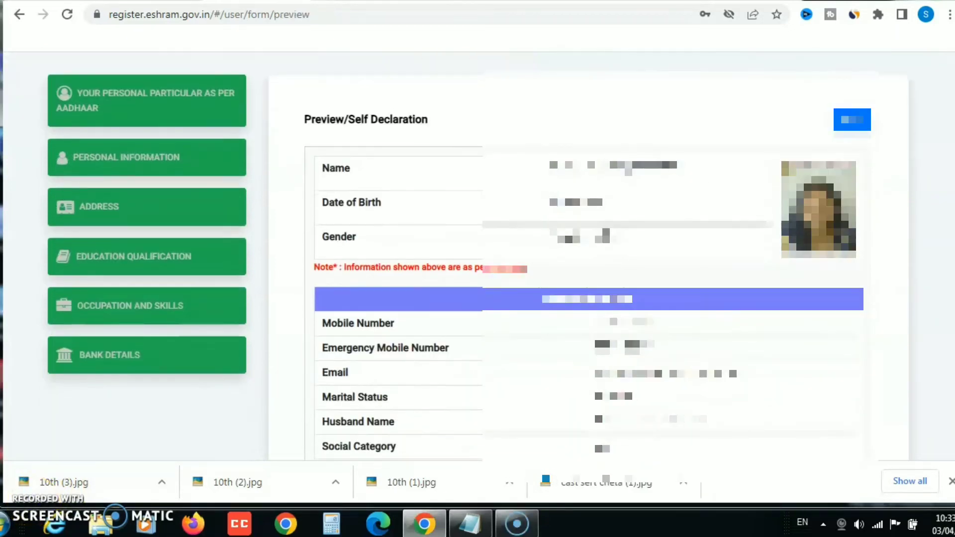
# Review all entered details on the Preview page and tick the 'I undertake that…' declaration.
pyautogui.scroll(2, 478, 256)
pyautogui.scroll(-2, 478, 256)
pyautogui.scroll(2, 477, 256)
pyautogui.scroll(-2, 477, 256)
pyautogui.scroll(-2, 478, 256)
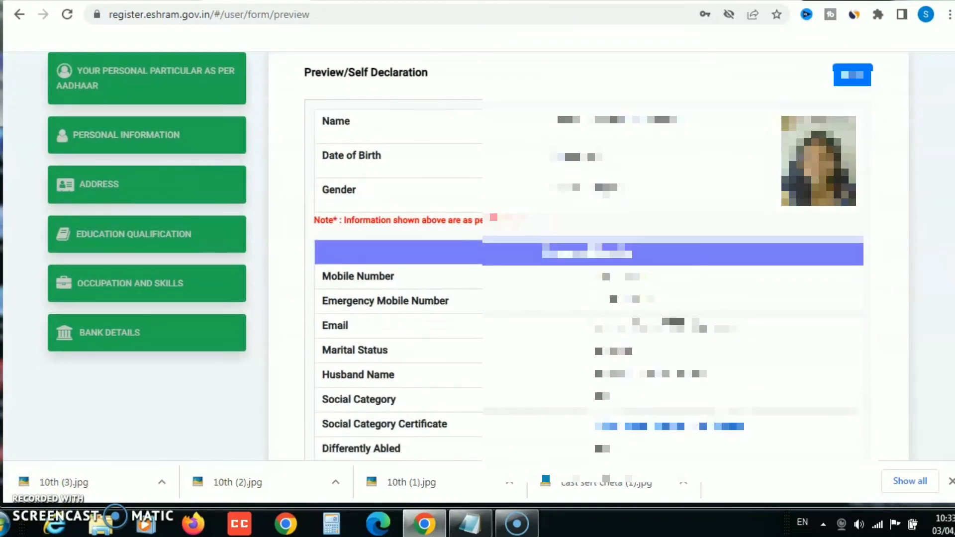
pyautogui.scroll(-15, 949, 308)
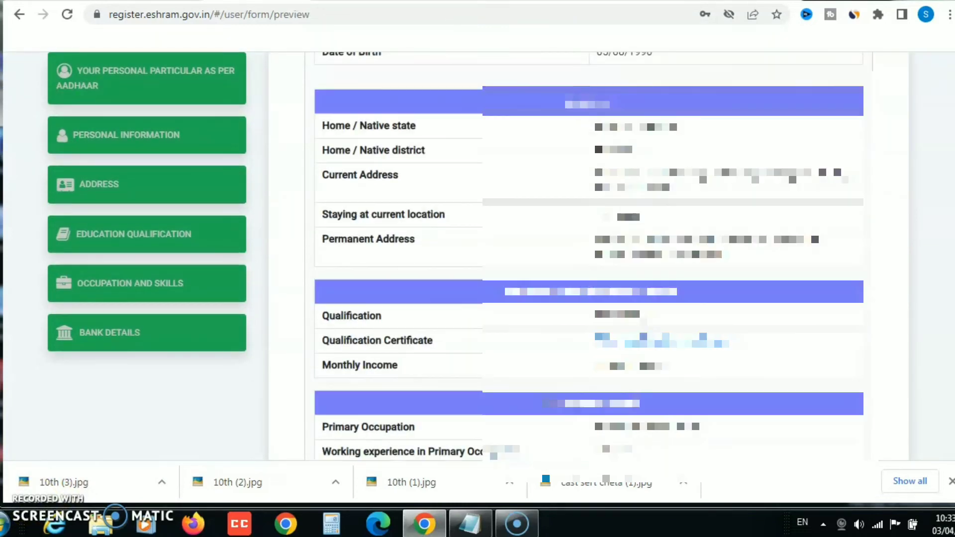
pyautogui.scroll(-8, 948, 307)
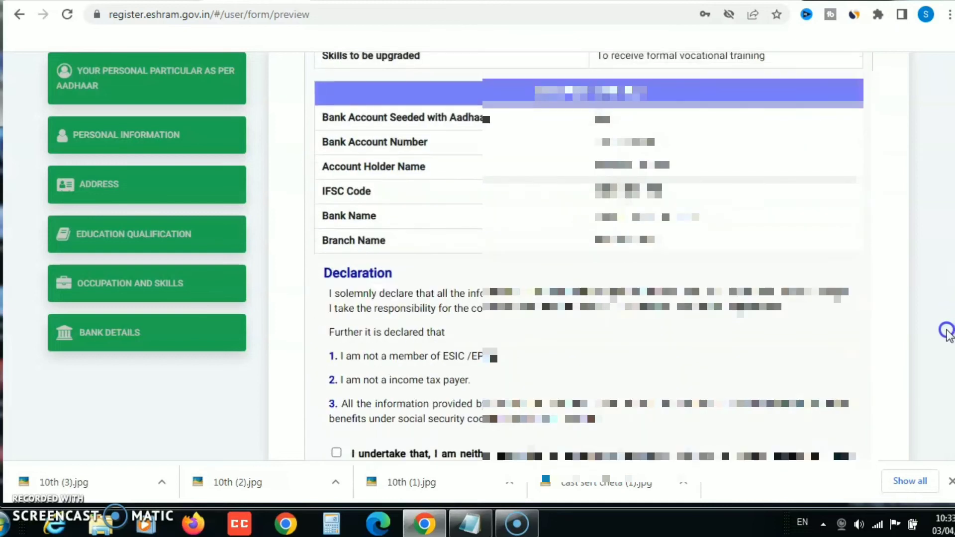
pyautogui.scroll(5, 943, 379)
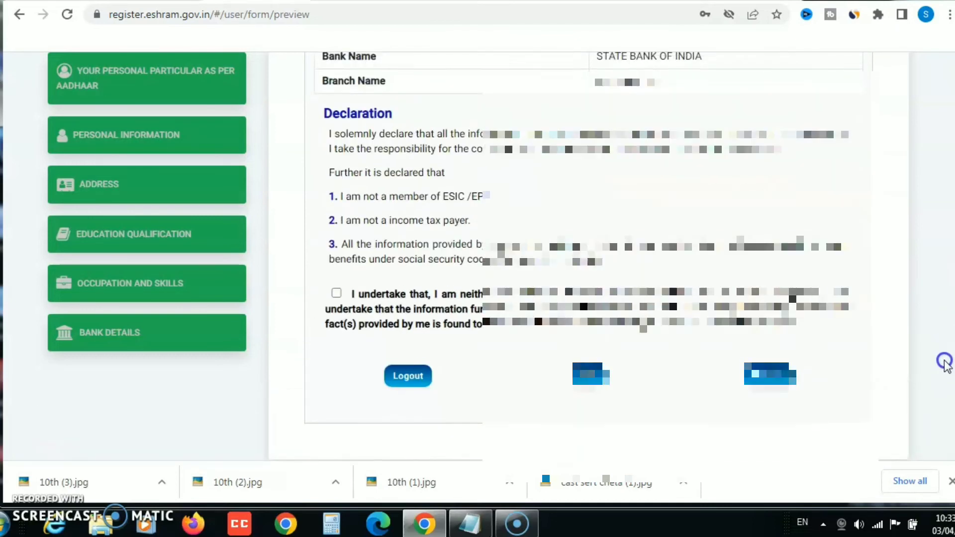
pyautogui.scroll(-2, 946, 350)
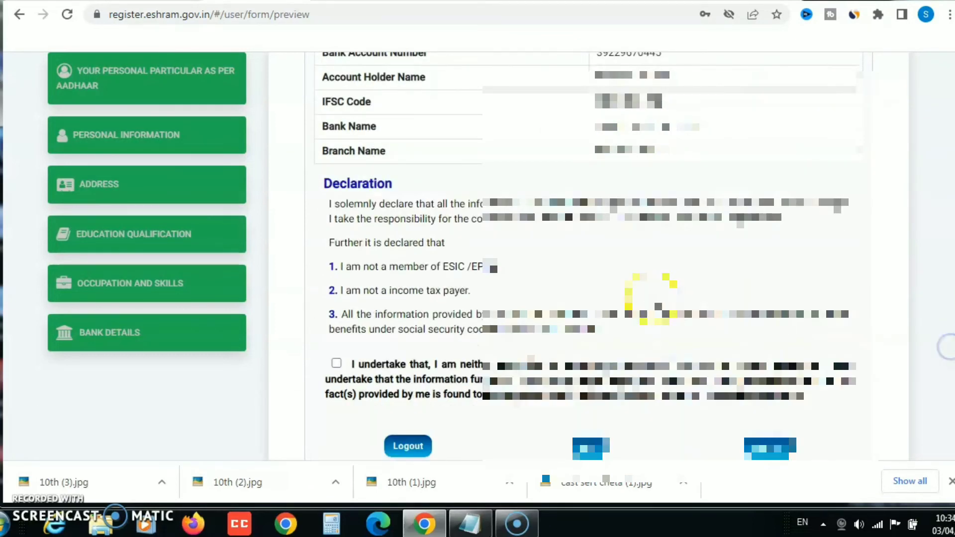
pyautogui.click(337, 363)
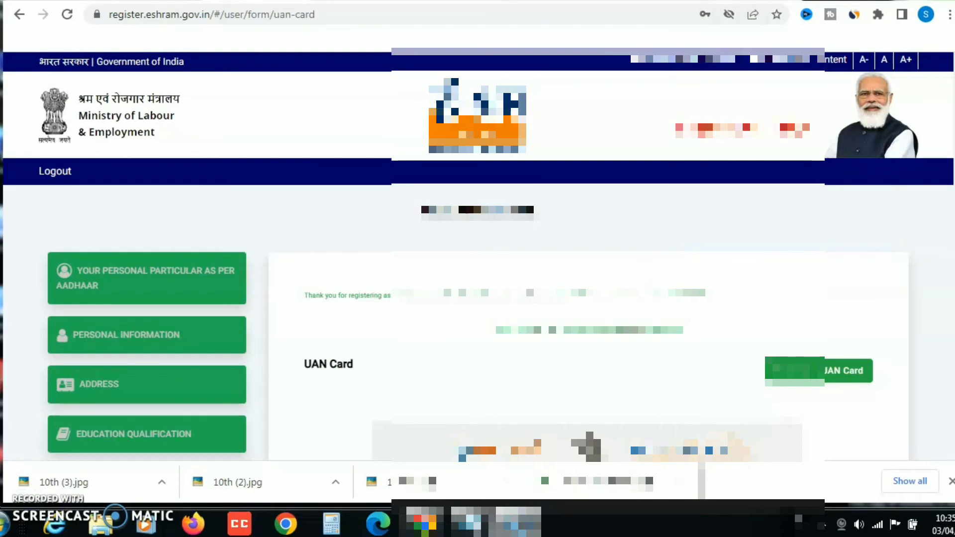
# Scroll through the generated UAN Card, viewing its front and QR-coded back side.
pyautogui.scroll(-3, 478, 299)
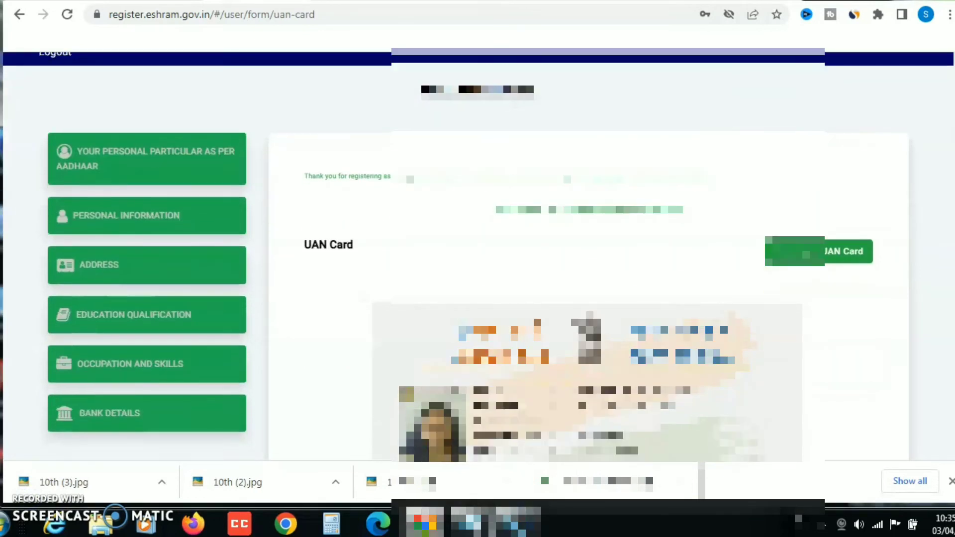
pyautogui.scroll(-4, 951, 203)
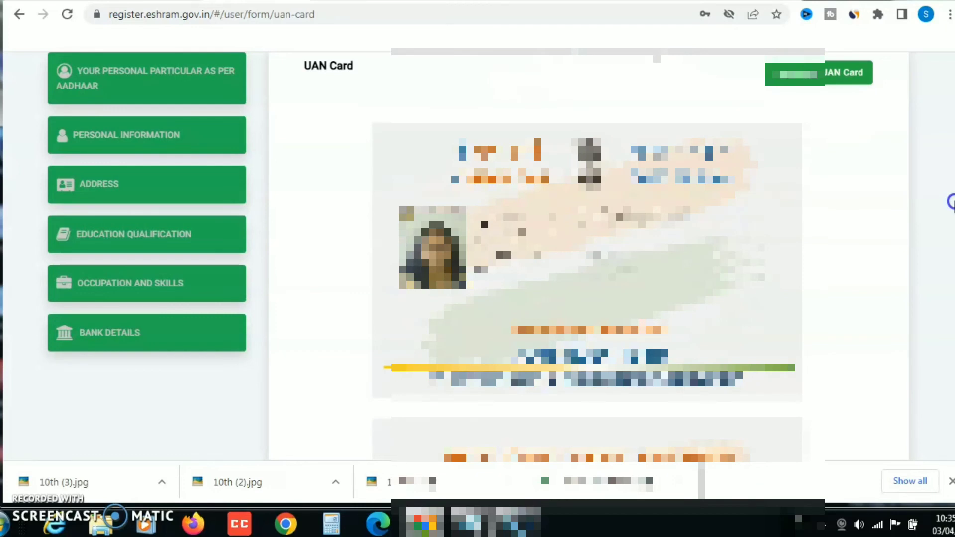
pyautogui.scroll(-7, 587, 254)
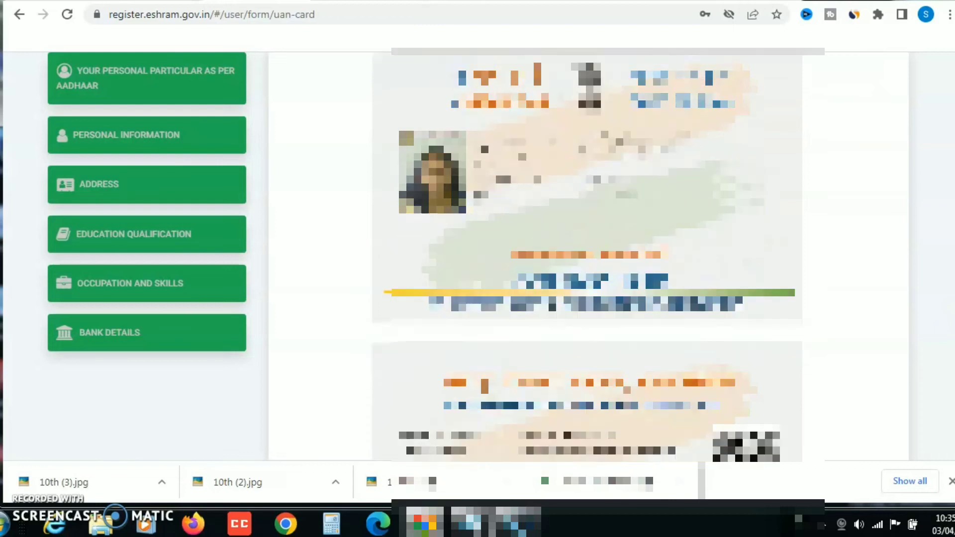
pyautogui.scroll(-5, 950, 350)
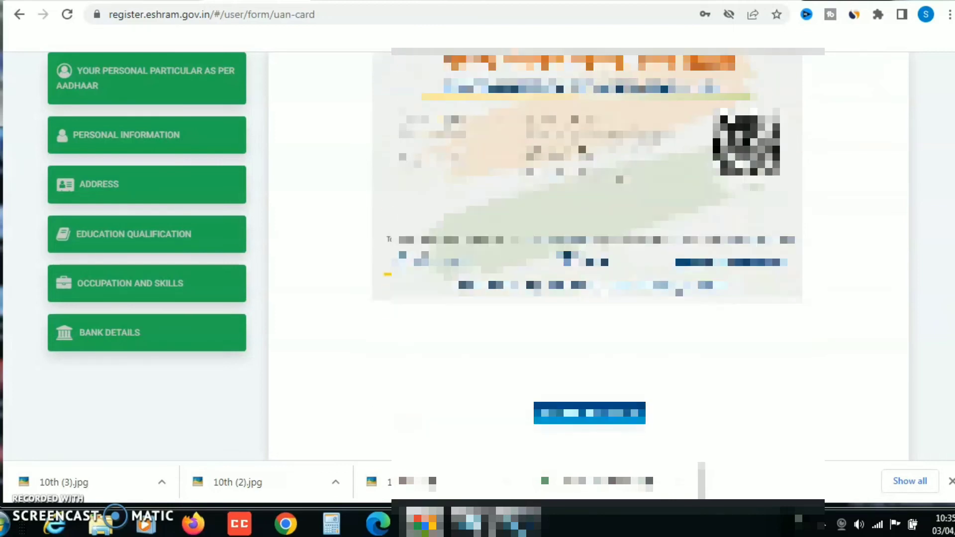
pyautogui.scroll(10, 950, 350)
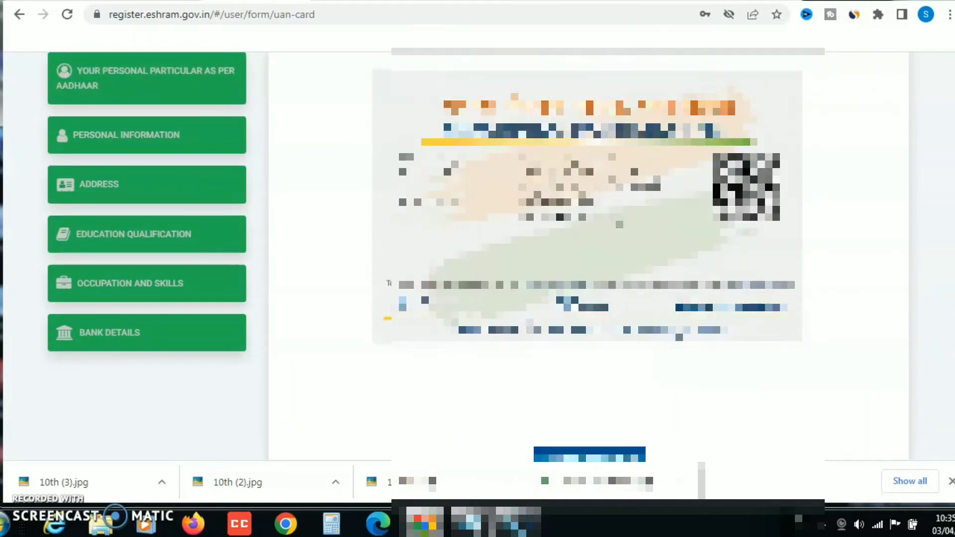
pyautogui.scroll(-4, 950, 350)
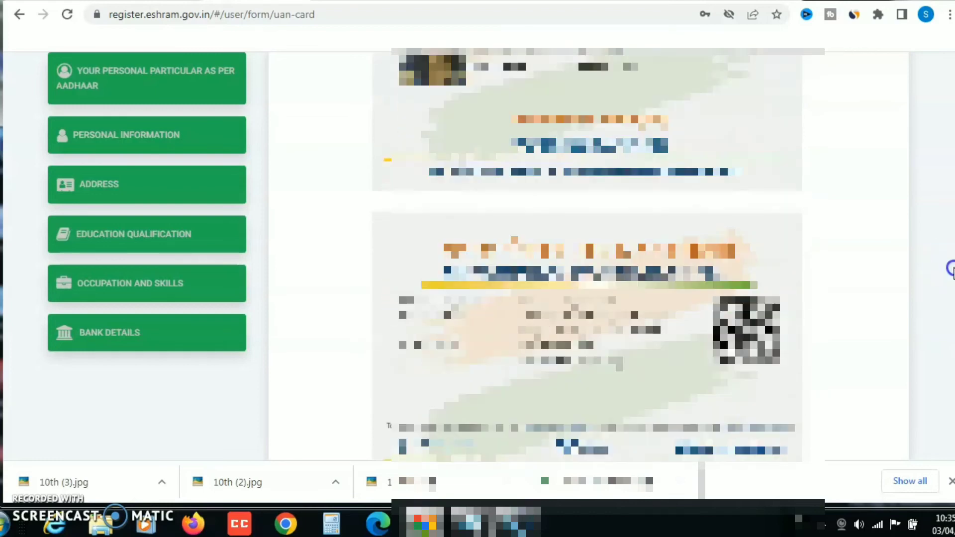